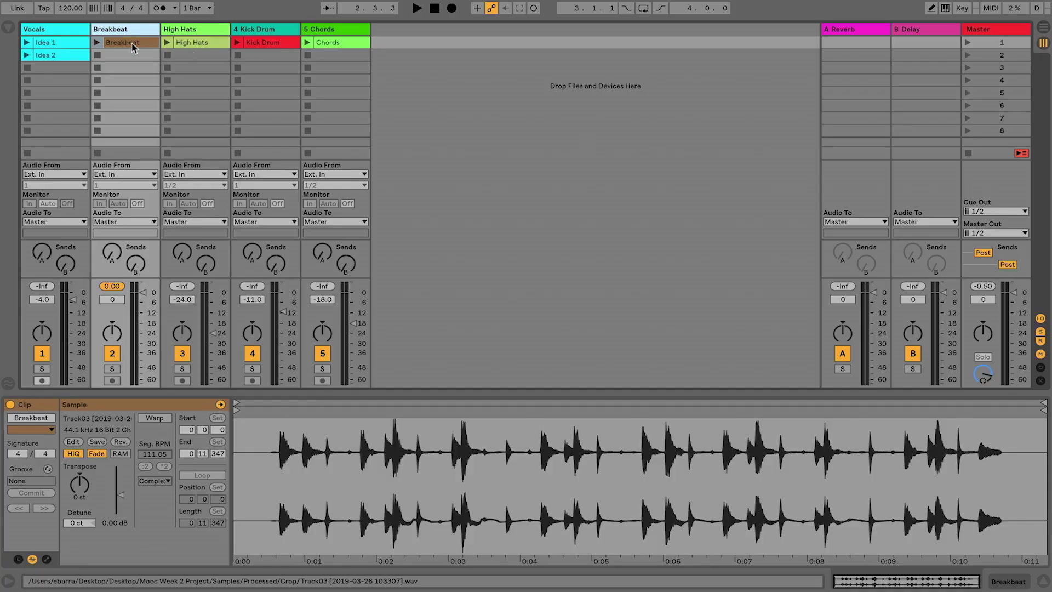
Launch the Breakbeat clip to hear the raw, unwarped break against 120.00 BPM
left_click(97, 42)
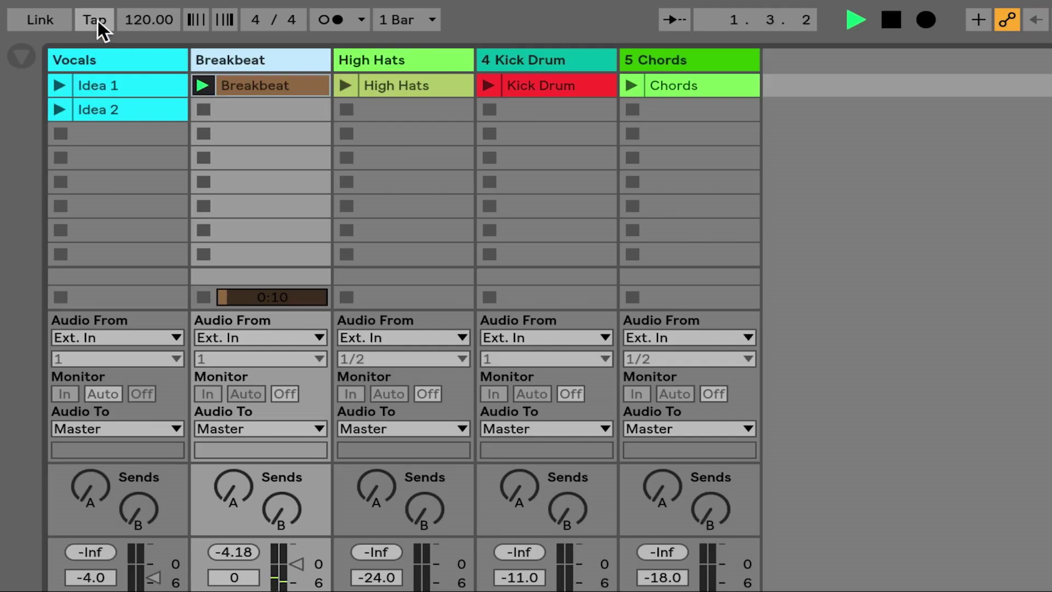
Tap along with the break, then set the project tempo to exactly 95.00 BPM
left_click(94, 20)
left_click(95, 20)
left_click(95, 19)
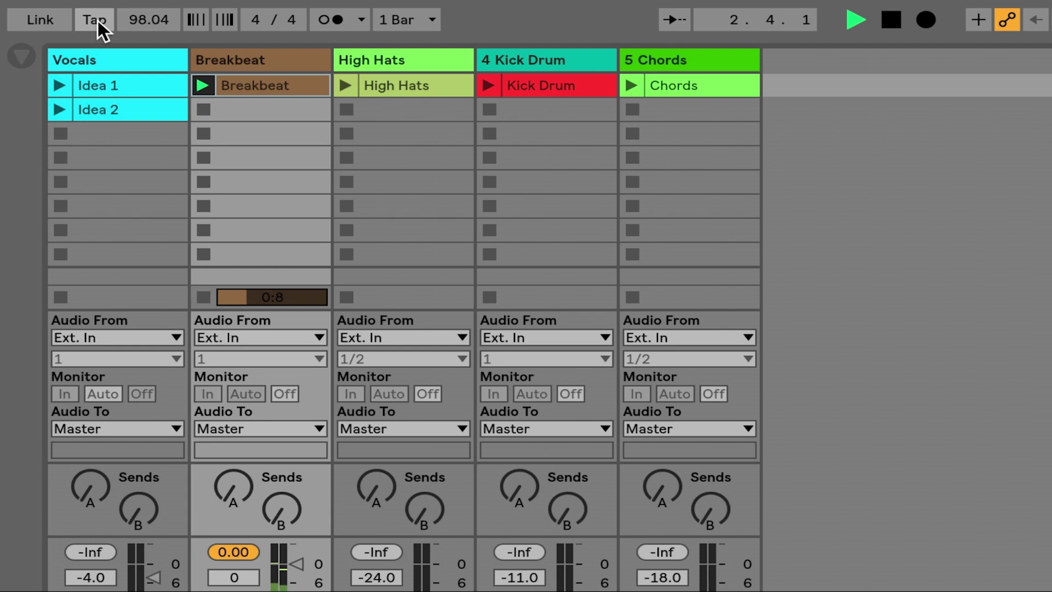
left_click(98, 21)
left_click(98, 21)
left_click(97, 20)
left_click(98, 21)
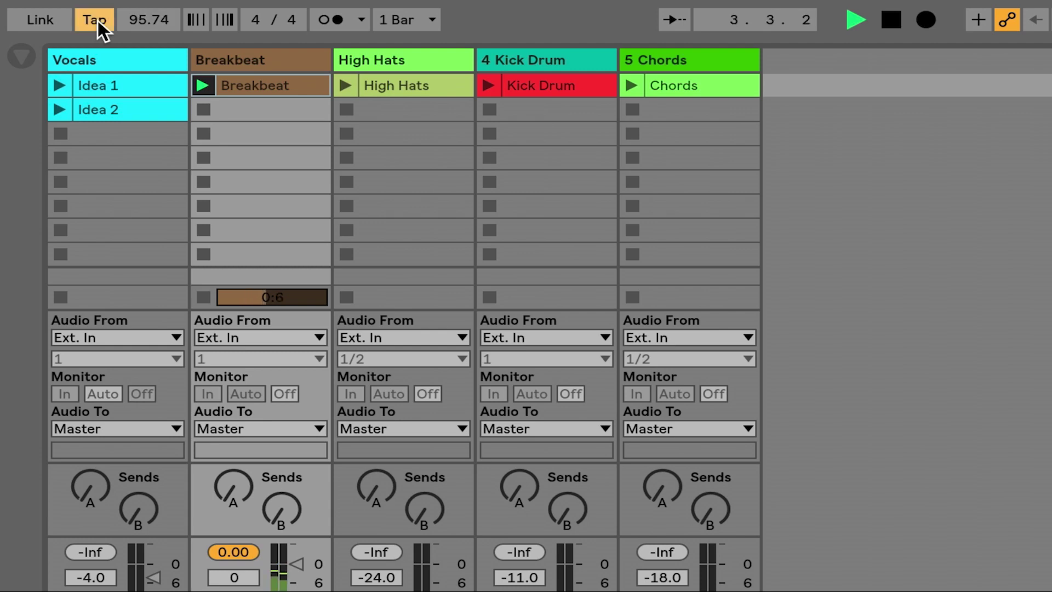
left_click(98, 21)
left_click(98, 20)
left_click(98, 21)
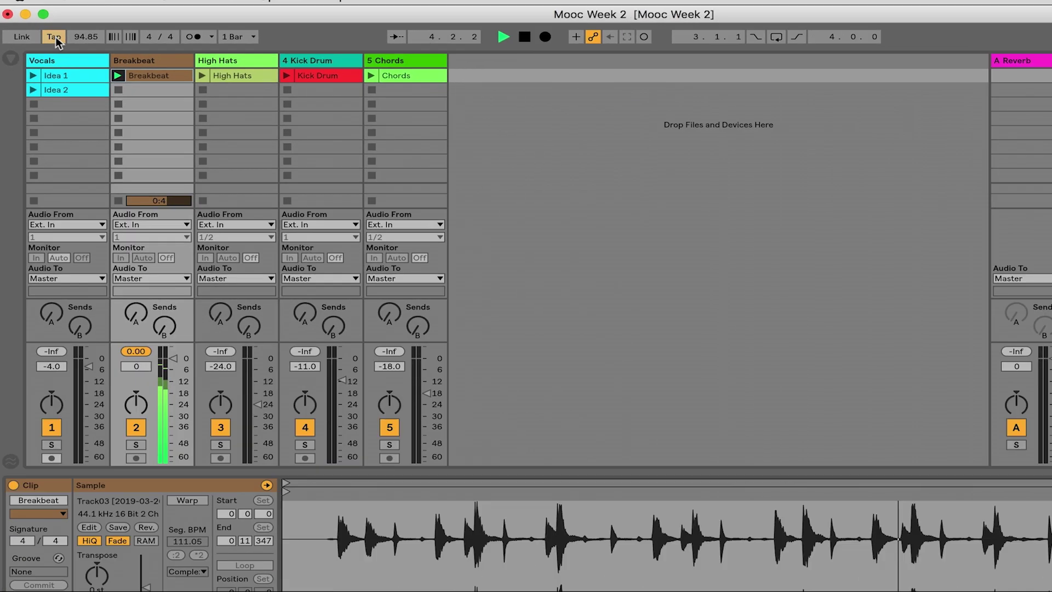
left_click(55, 38)
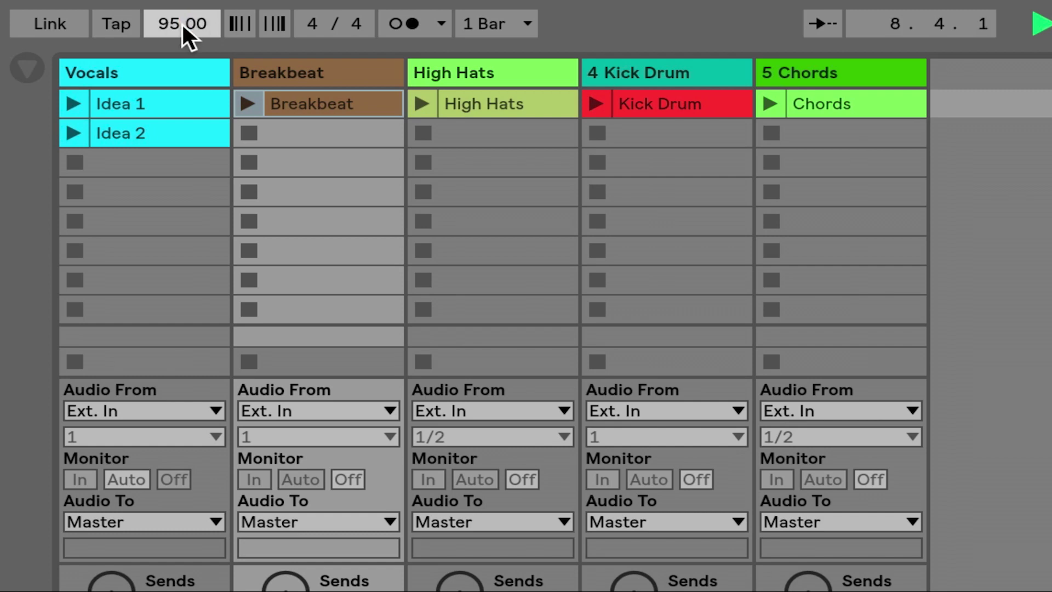
left_click(626, 36)
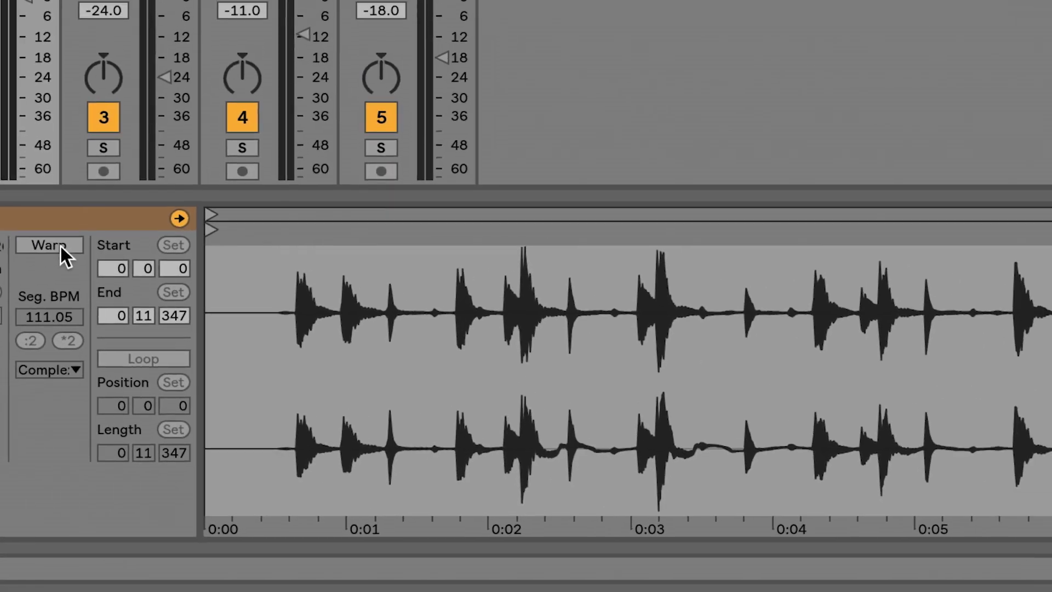
Switch on Warp in the Breakbeat clip's Sample box
left_click(466, 91)
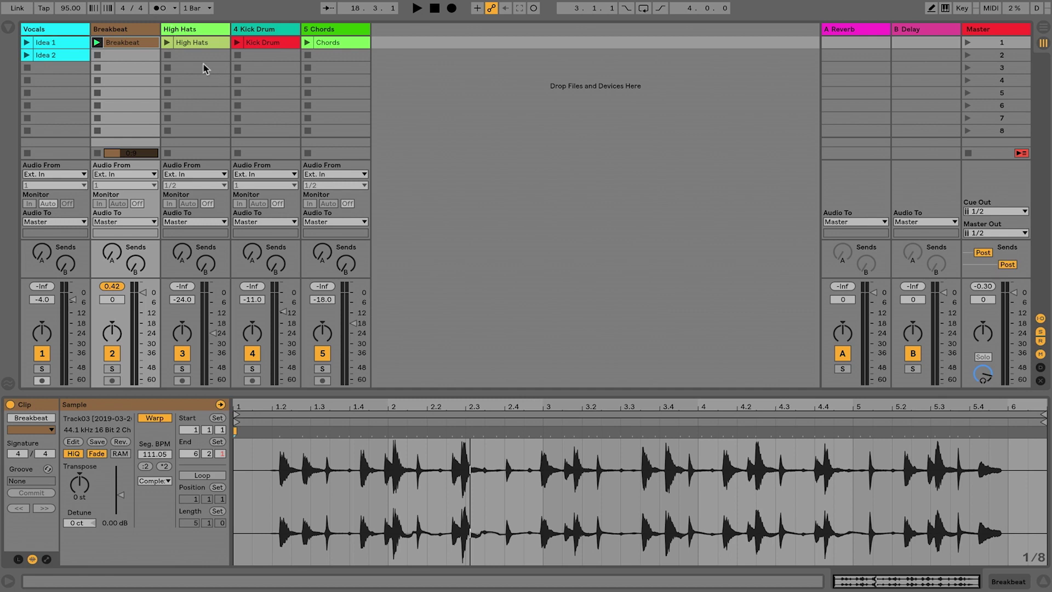
Zoom into the break's opening beats and play from the first hit to inspect its transients
left_click_drag(300, 405, 300, 423)
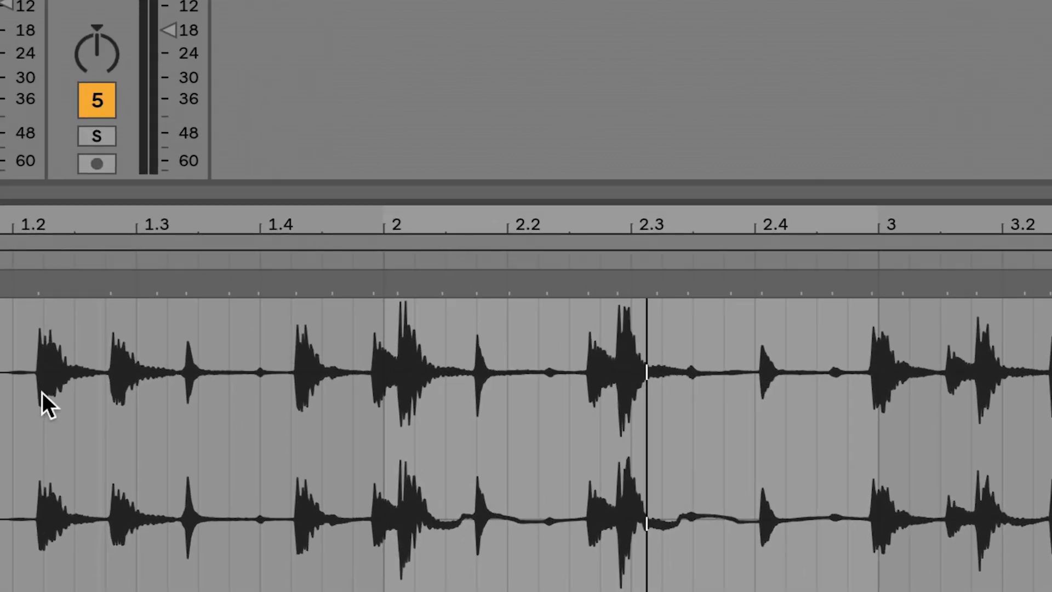
left_click(41, 398)
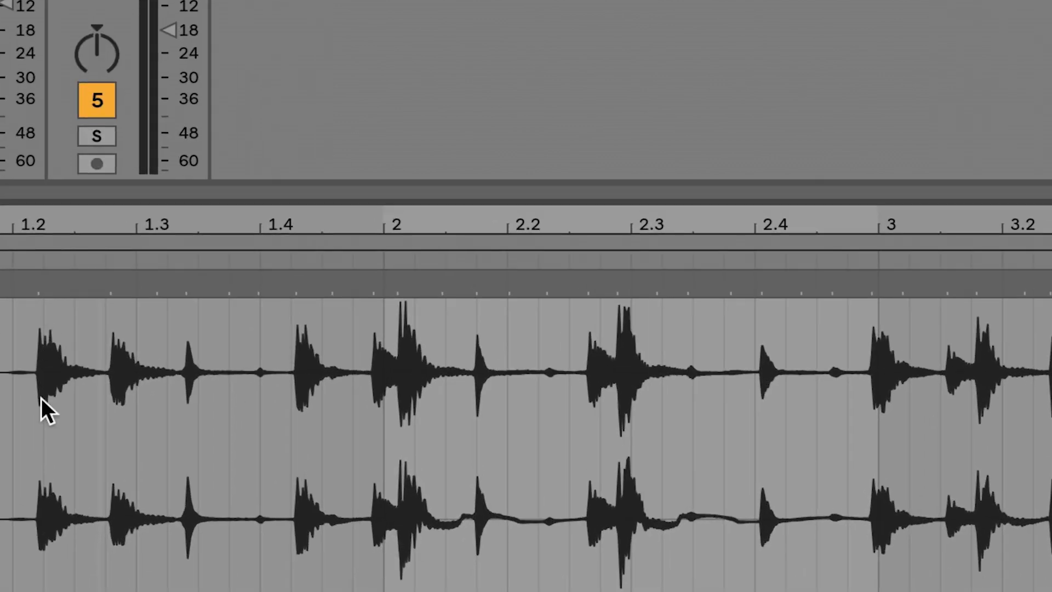
key("space")
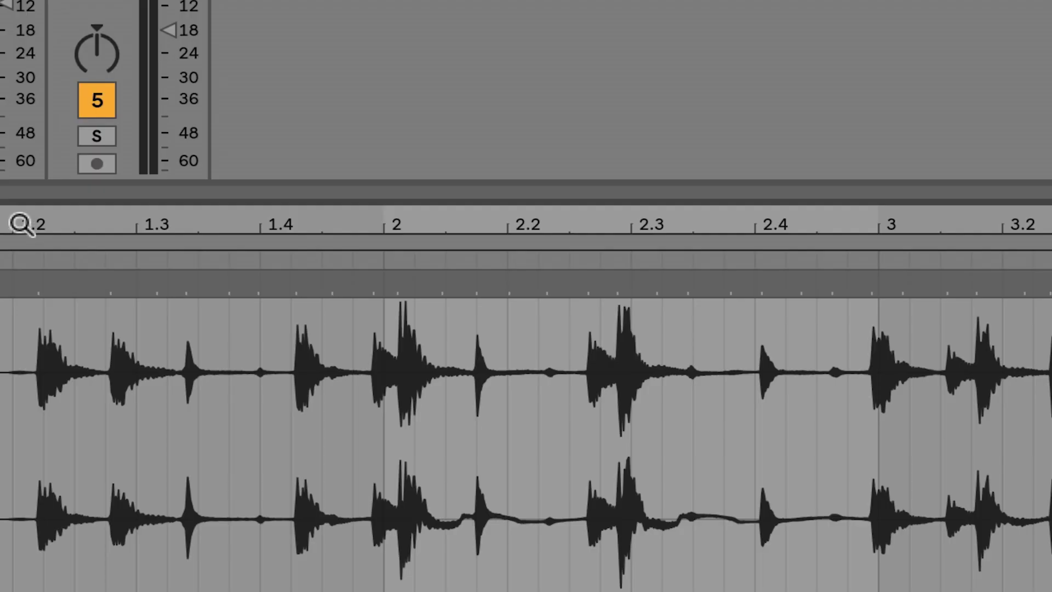
left_click_drag(18, 223, 19, 307)
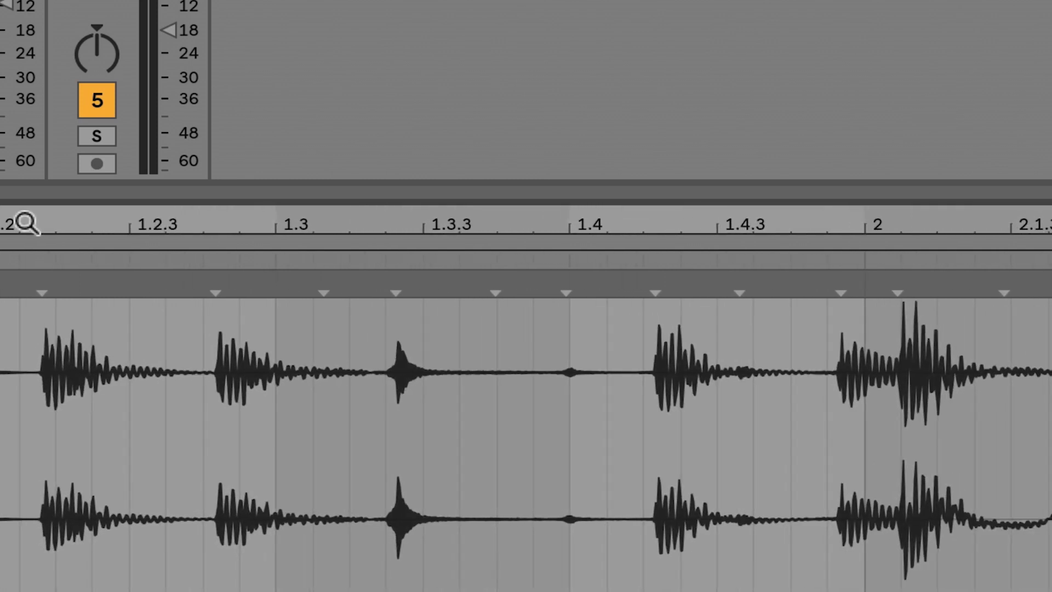
mouse_move(108, 285)
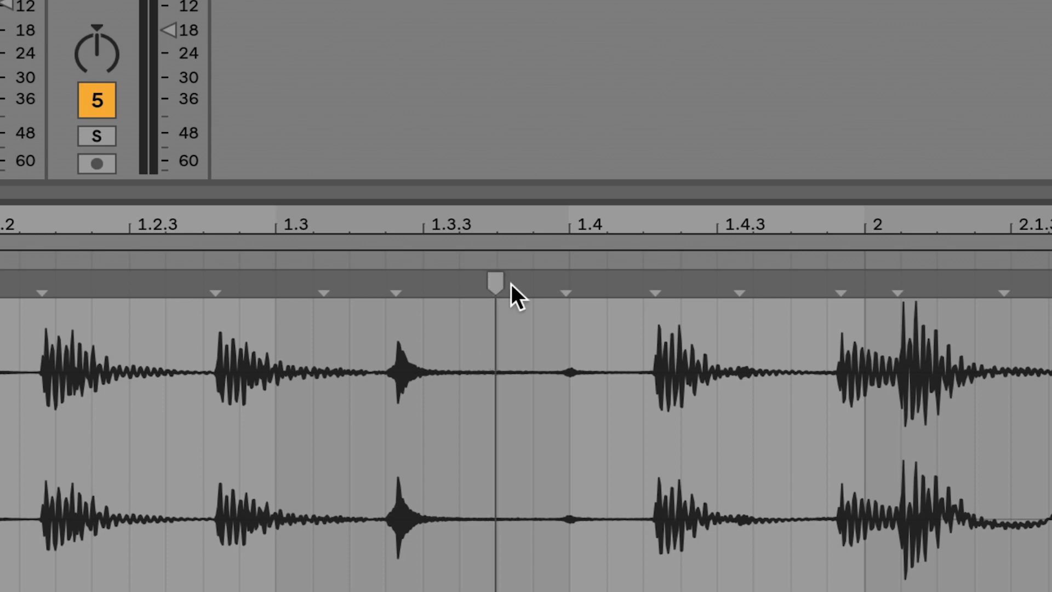
mouse_move(556, 282)
mouse_move(650, 282)
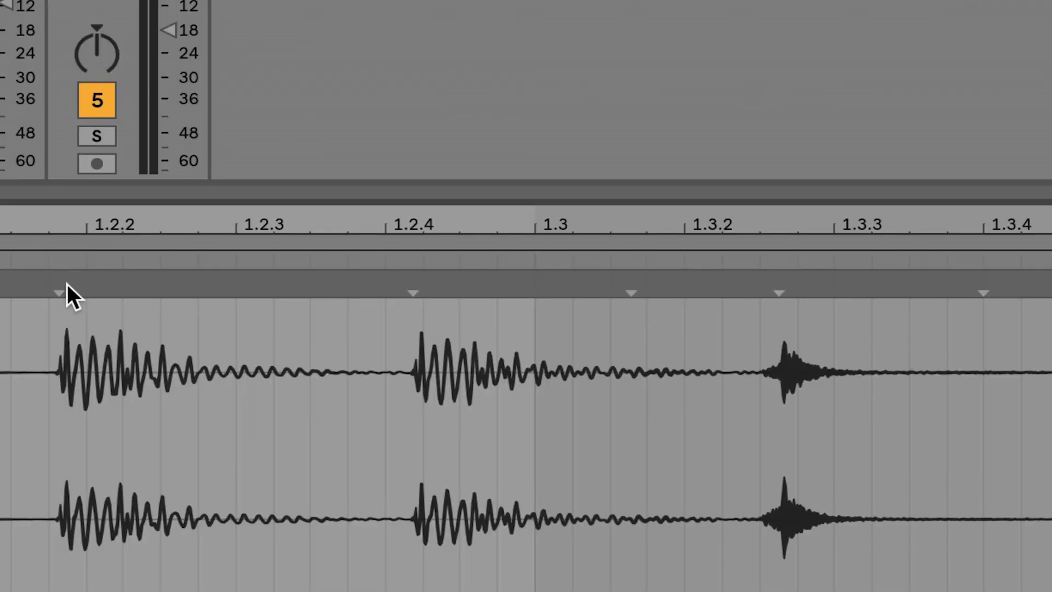
Create and select a warp marker on the first drum hit, just before 1.2.2
double_click(66, 284)
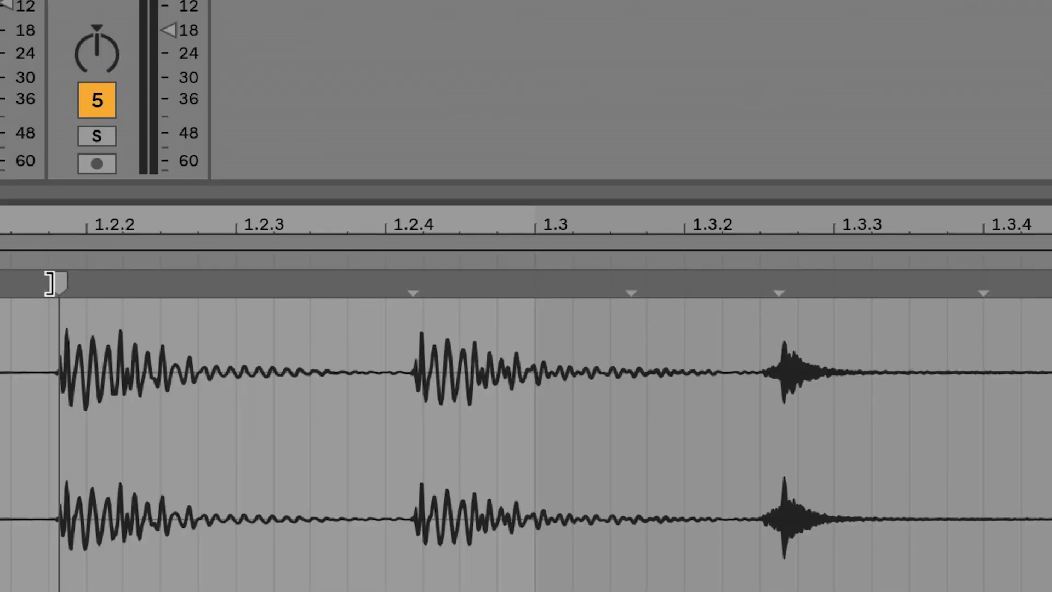
left_click(59, 283)
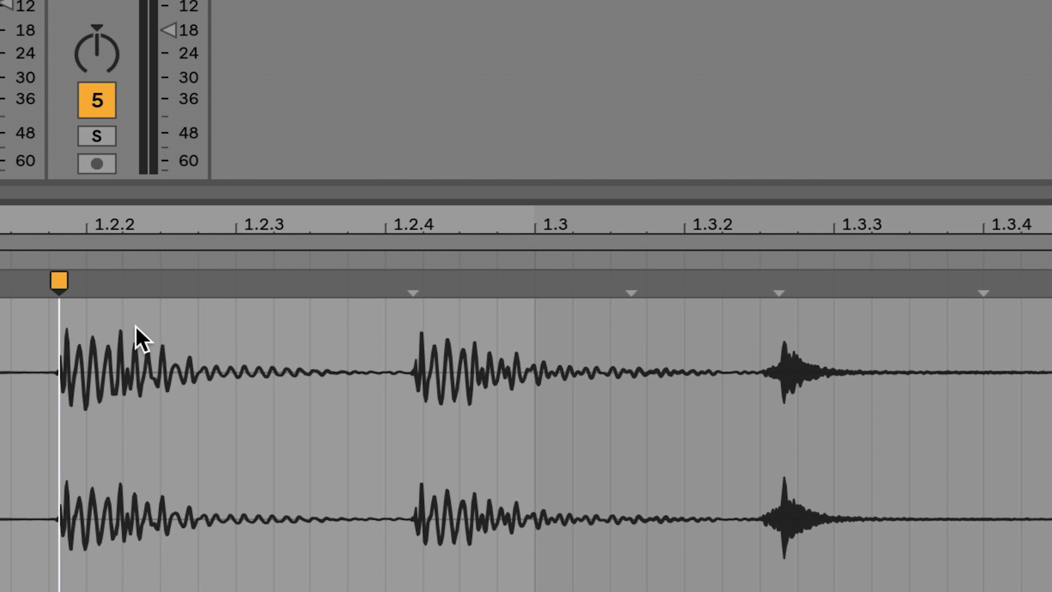
left_click_drag(120, 225, 120, 175)
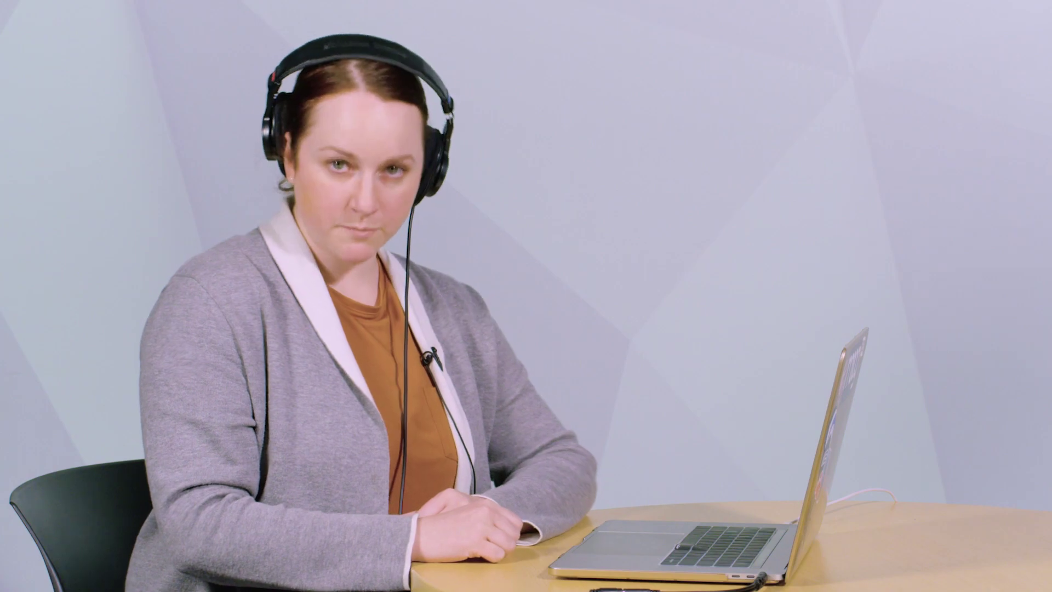
Apply Set 1.1.1 Here to the warp marker so the first hit starts bar 1.1.1
right_click(226, 553)
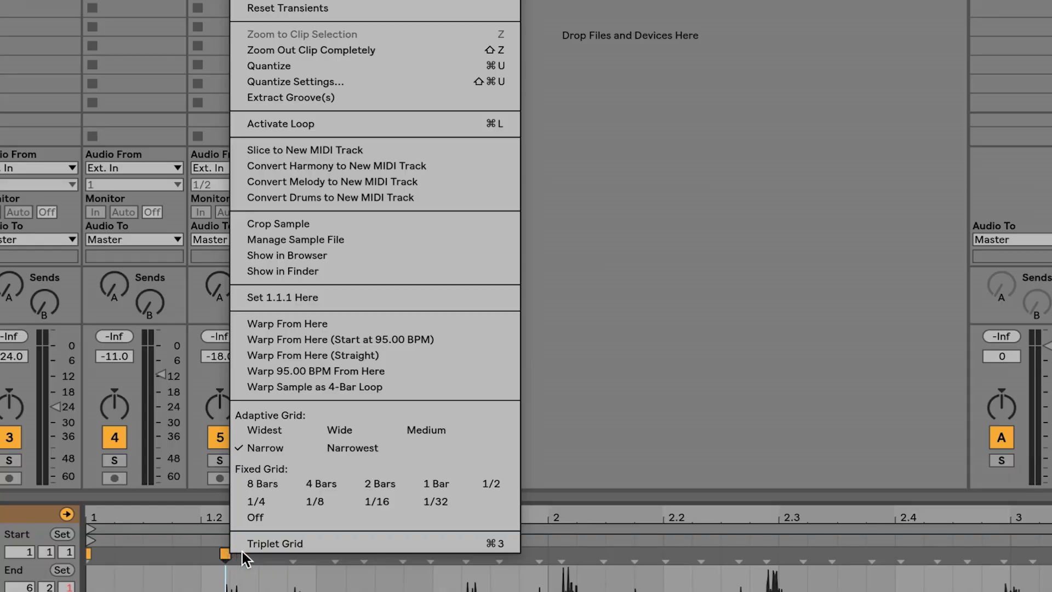
left_click(361, 295)
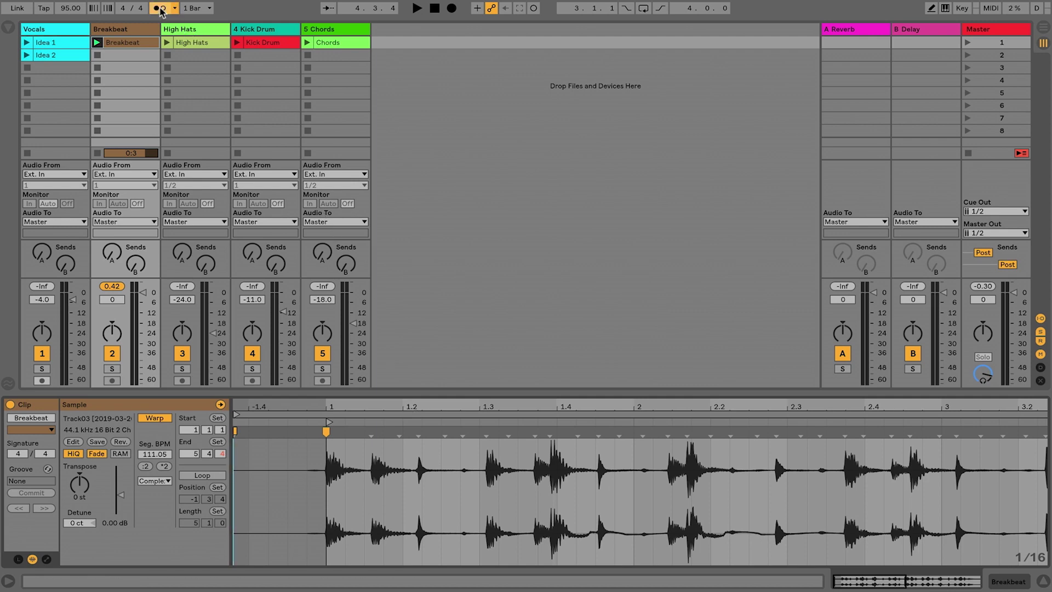
Play the realigned break and bring up the warp marker area's context menu
key("space")
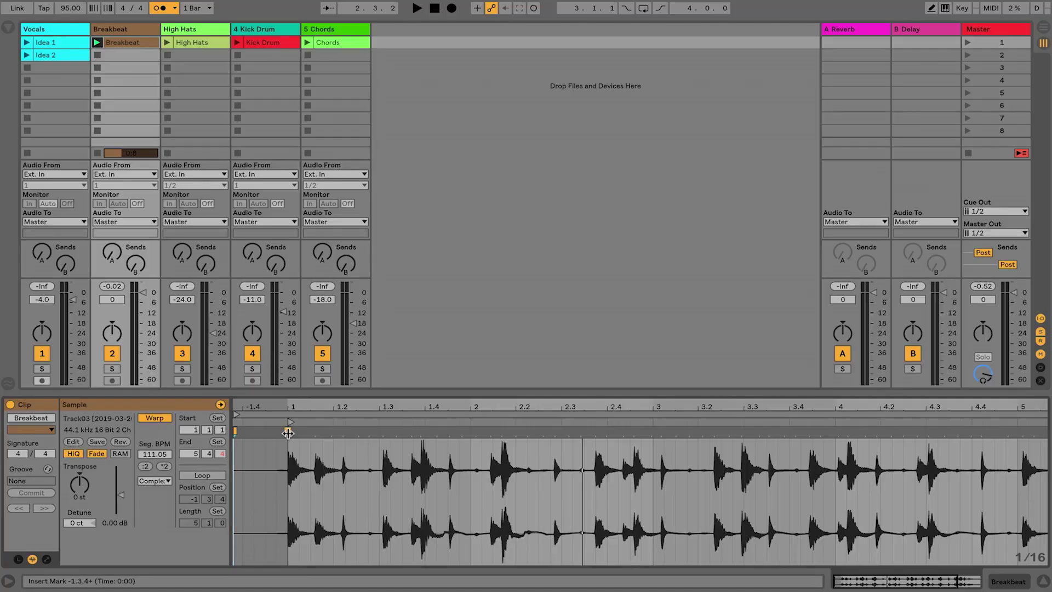
right_click(288, 433)
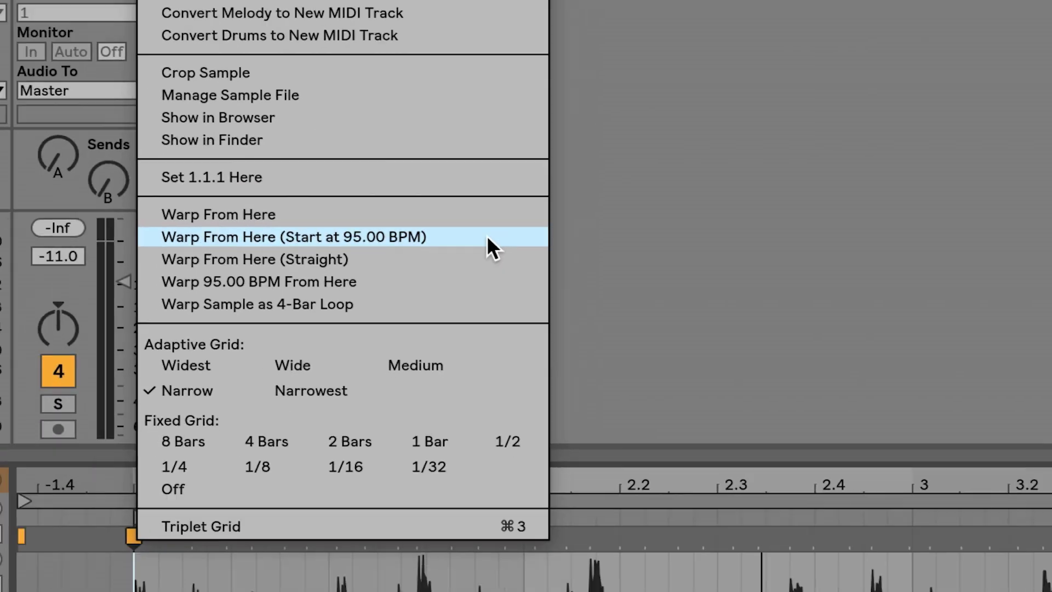
Dismiss the warping menu, play the break, and zoom the waveform out slightly
left_click(465, 311)
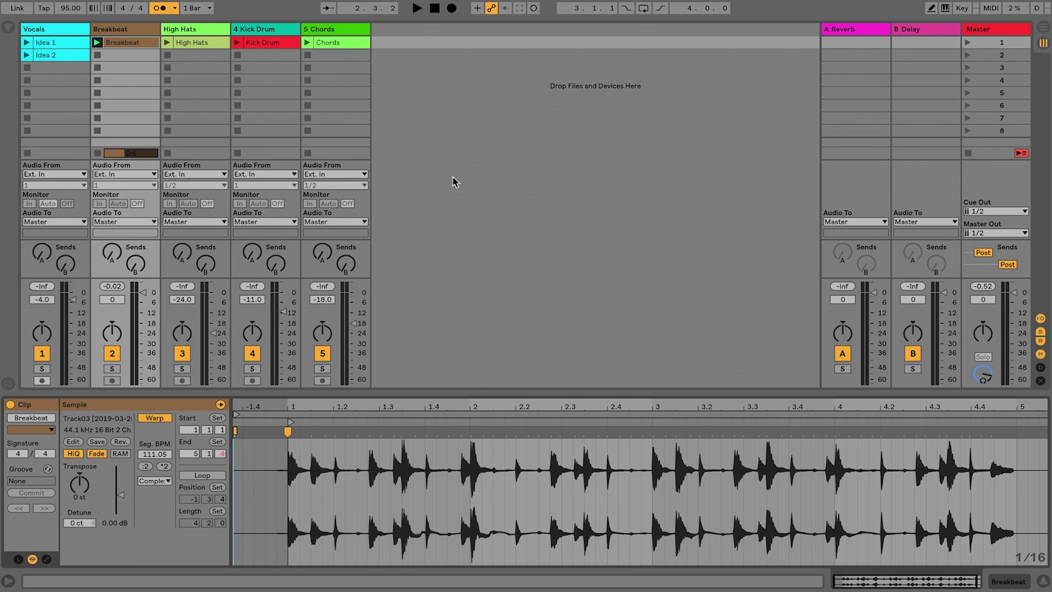
key("space")
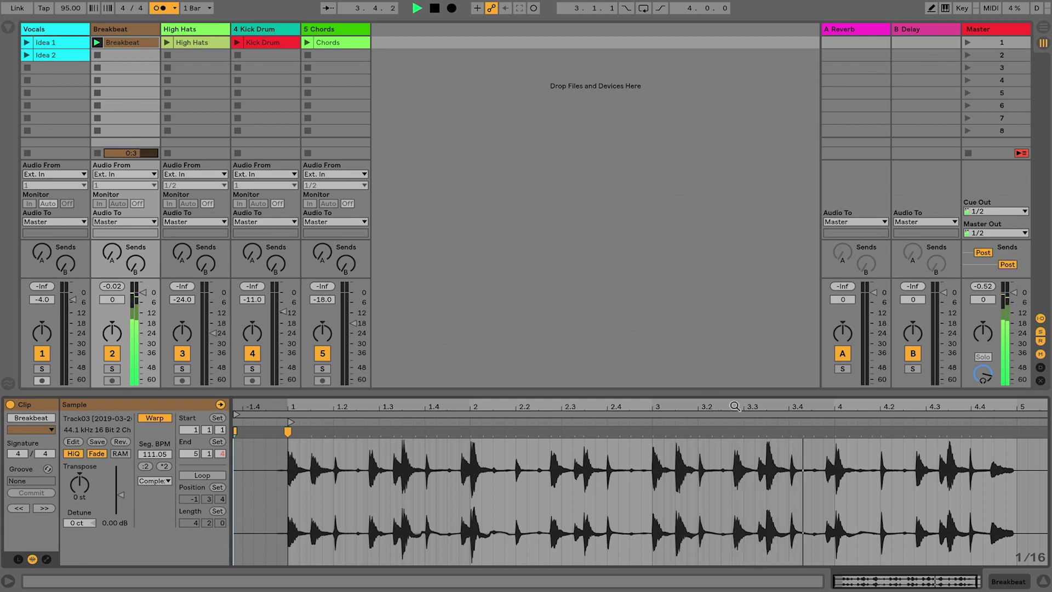
left_click_drag(729, 405, 728, 407)
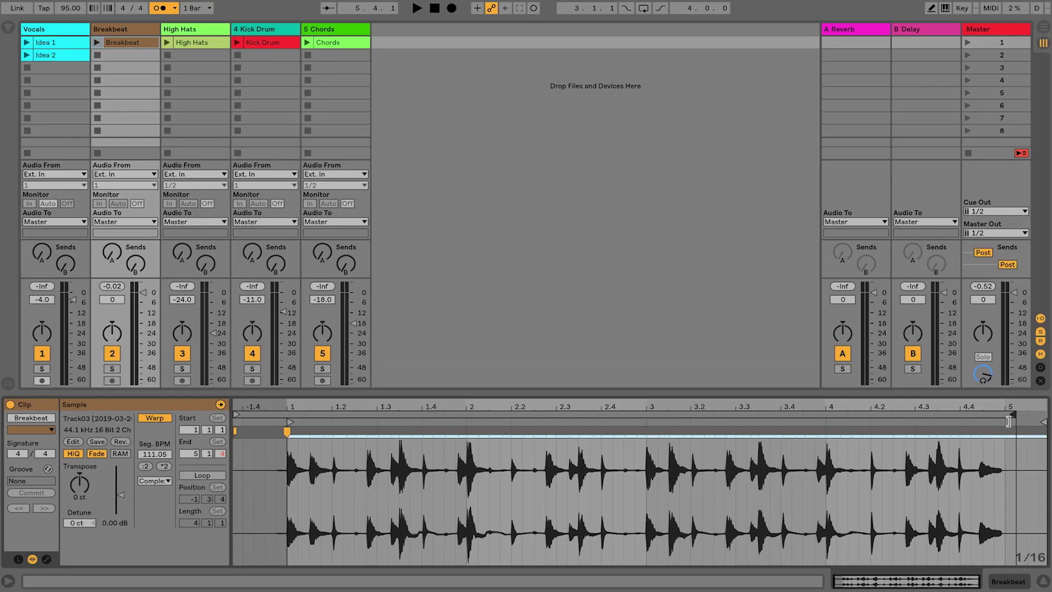
End the clip at bar 5, enable Loop, and set a 4.0.0 loop from 1.1.1
left_click_drag(1041, 421, 1005, 422)
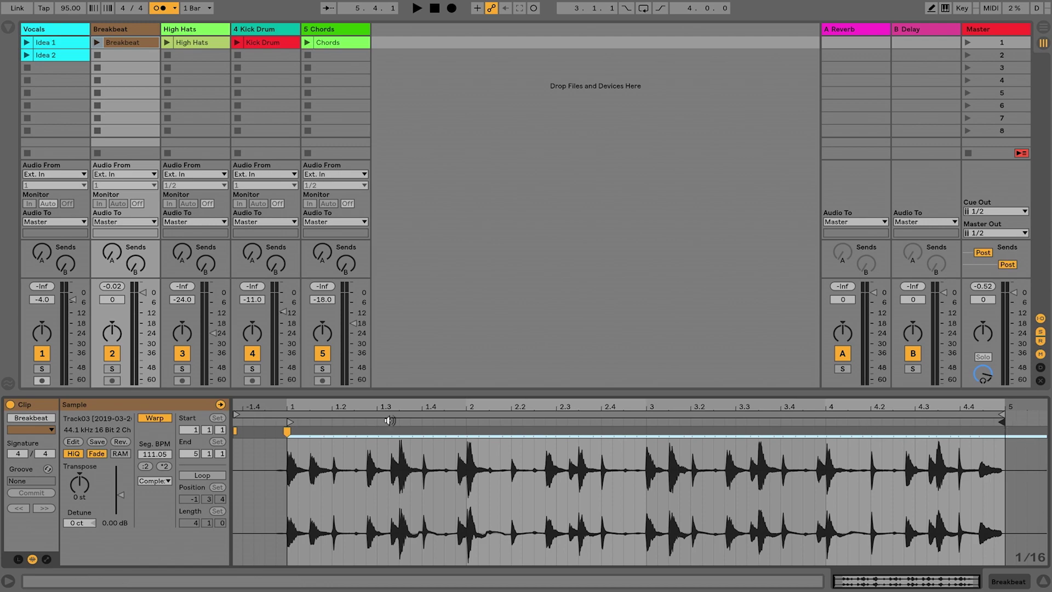
left_click(202, 475)
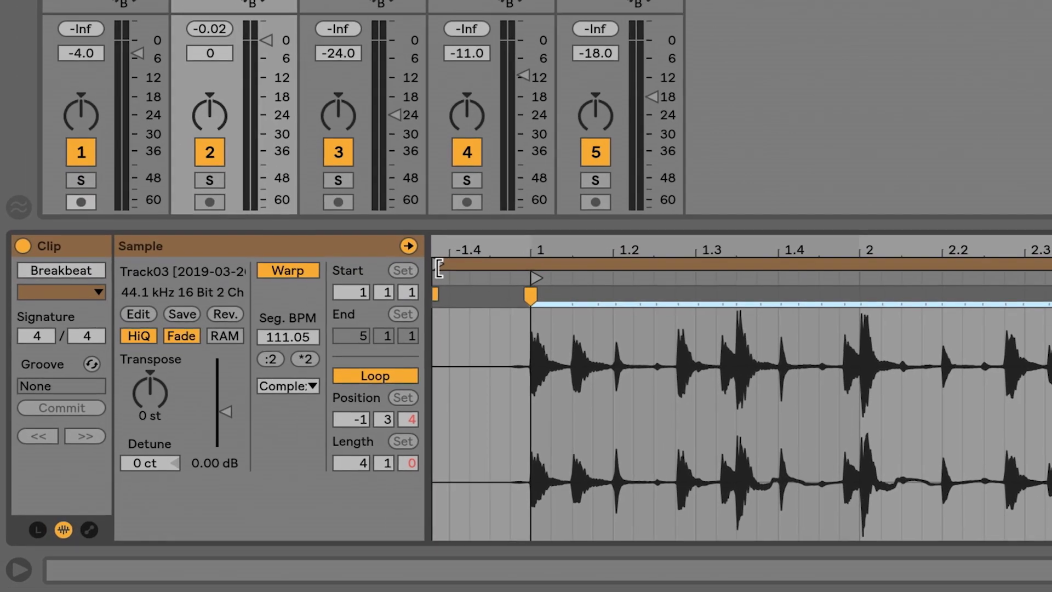
left_click_drag(439, 268, 525, 276)
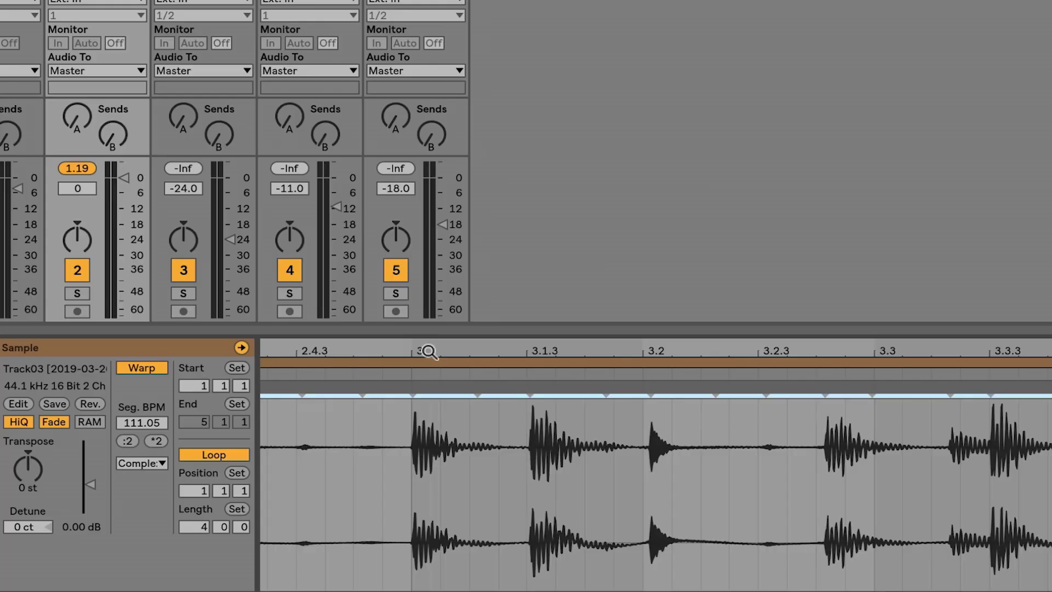
key("plus")
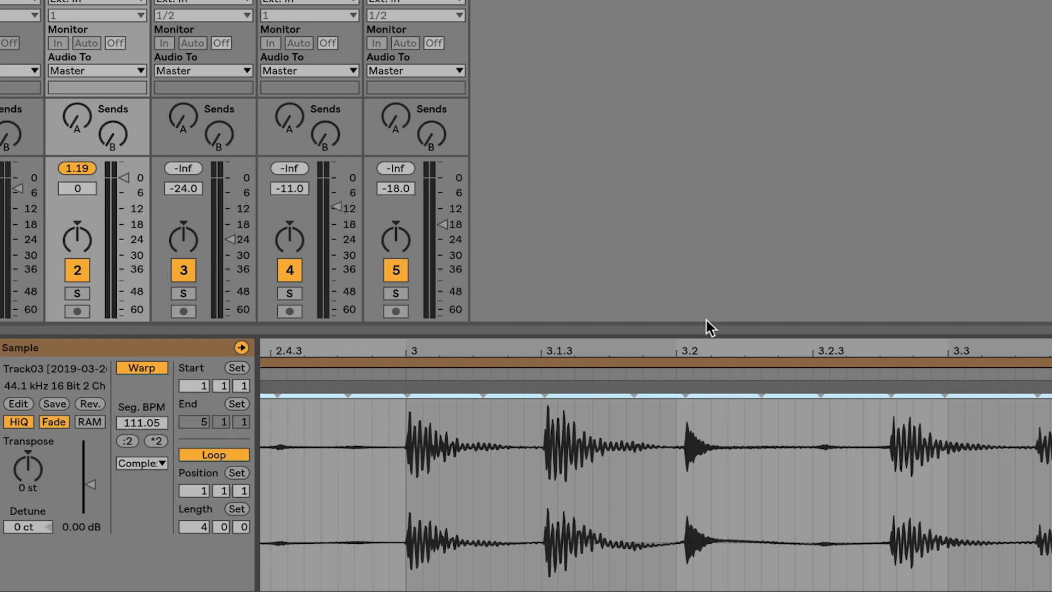
Add a warp marker on the 3.2 transient, trial-stretch it, then undo the move
left_click(707, 350)
key("plus")
key("ctrl+a")
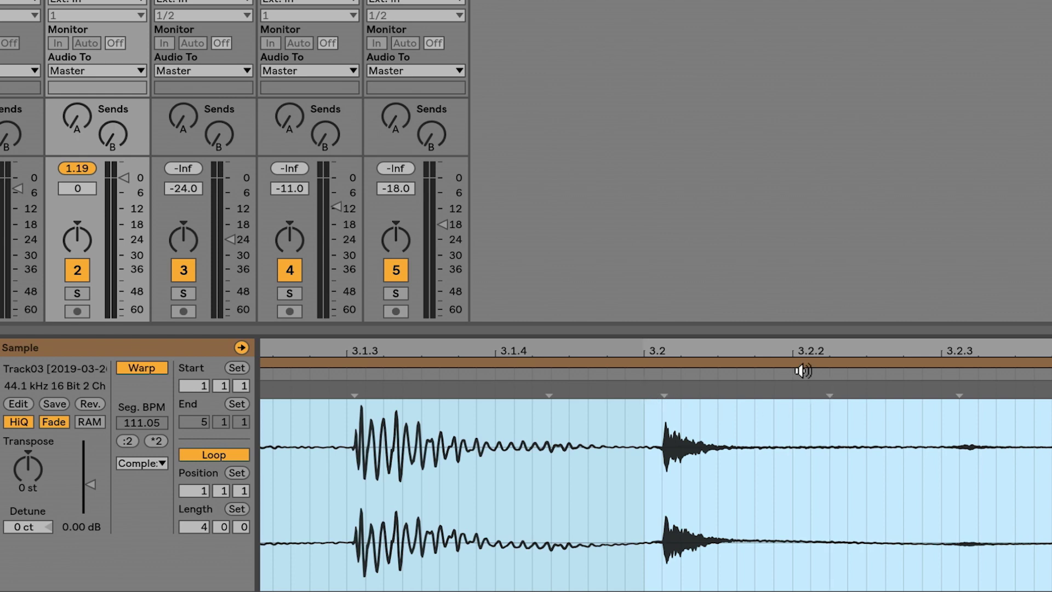
left_click_drag(789, 357, 773, 359)
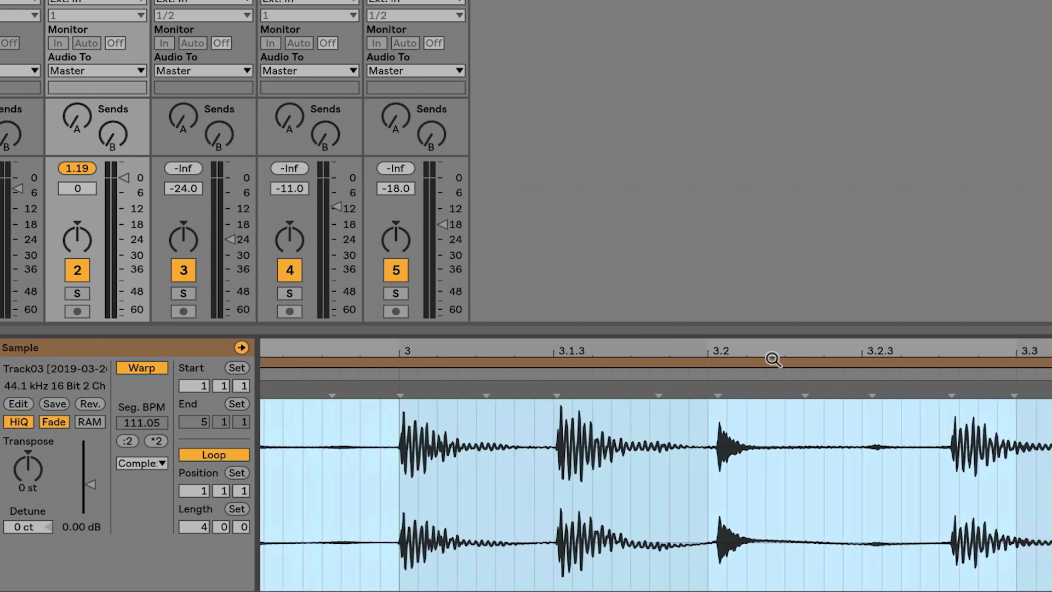
double_click(722, 394)
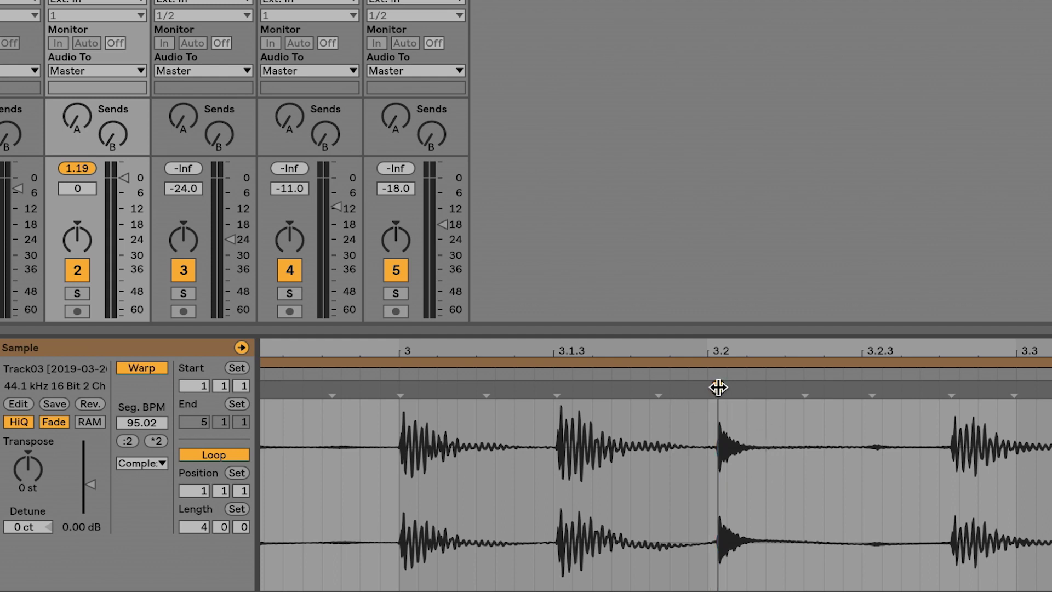
mouse_move(718, 387)
left_mouse_down()
mouse_move(844, 390)
mouse_move(654, 400)
mouse_move(789, 402)
mouse_move(767, 411)
left_mouse_up()
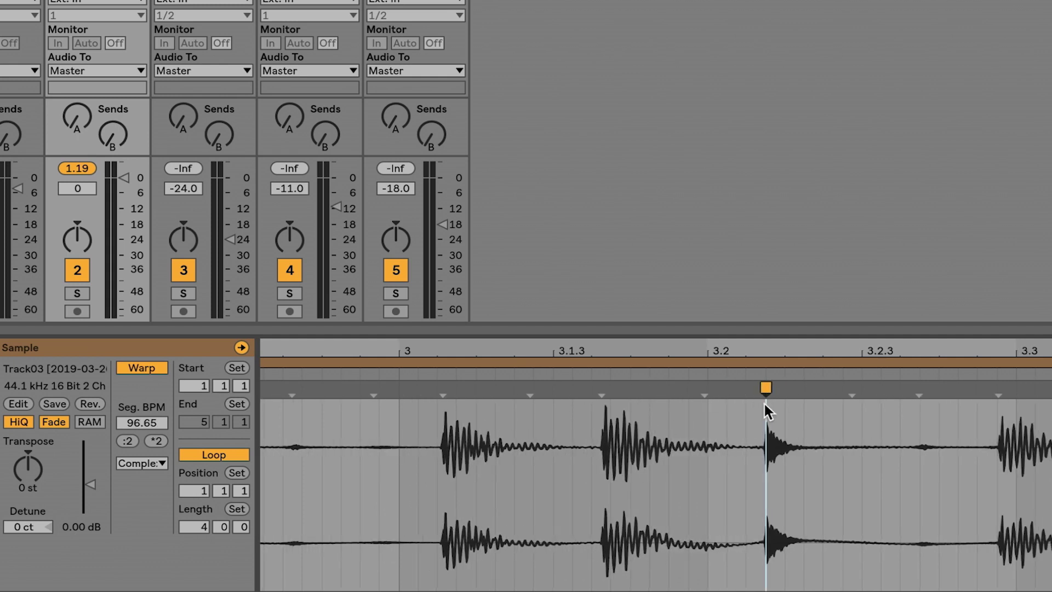
key("ctrl+z")
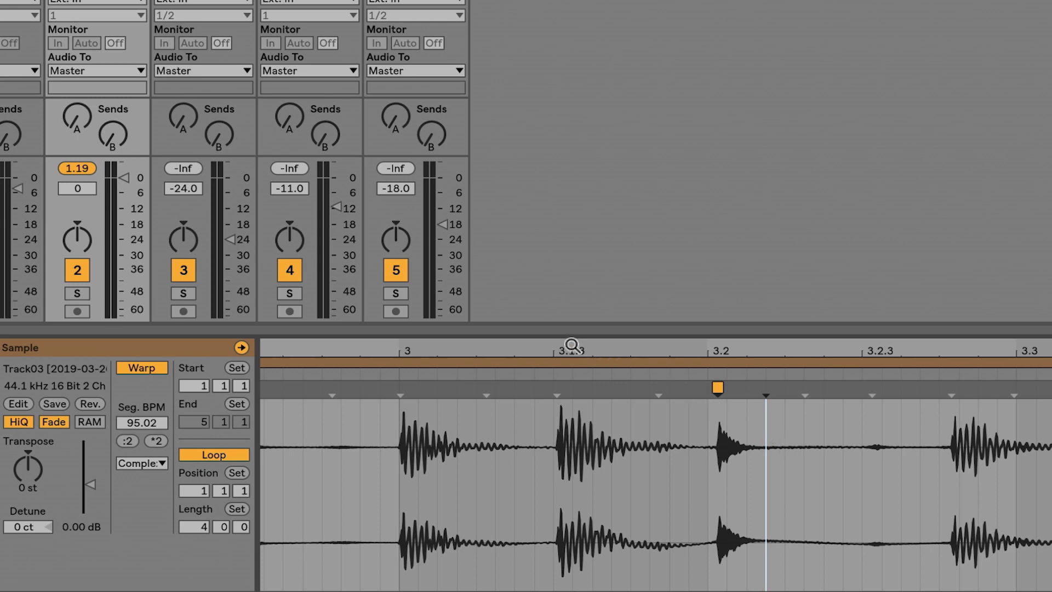
Stretch the hit after 3.2 and add a warp marker at 3.4.3, pulling the 3.4 hit earlier
mouse_move(570, 346)
left_mouse_down()
mouse_move(570, 372)
mouse_move(570, 350)
left_mouse_up()
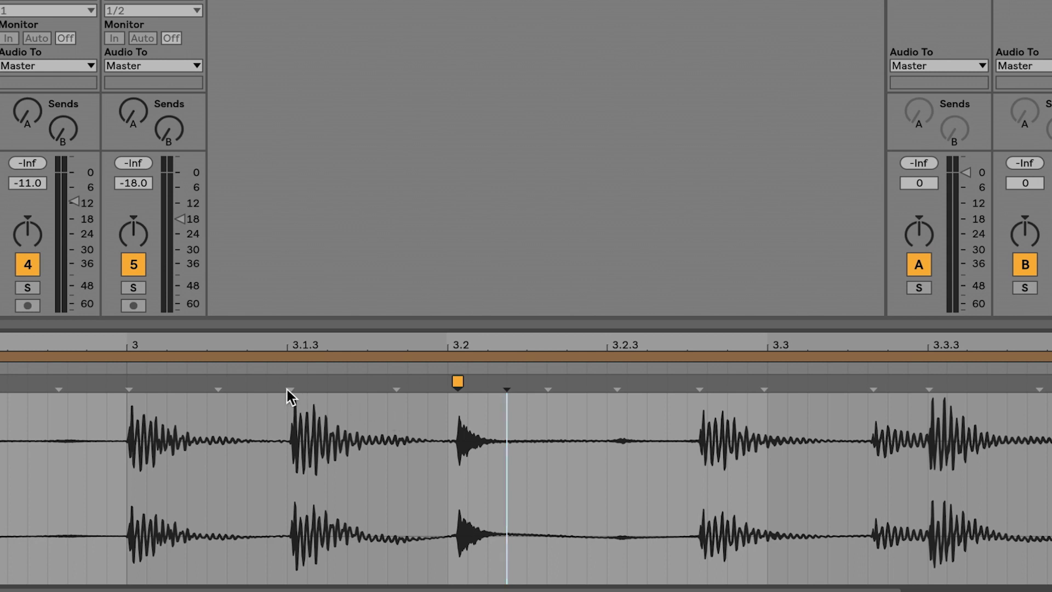
mouse_move(286, 385)
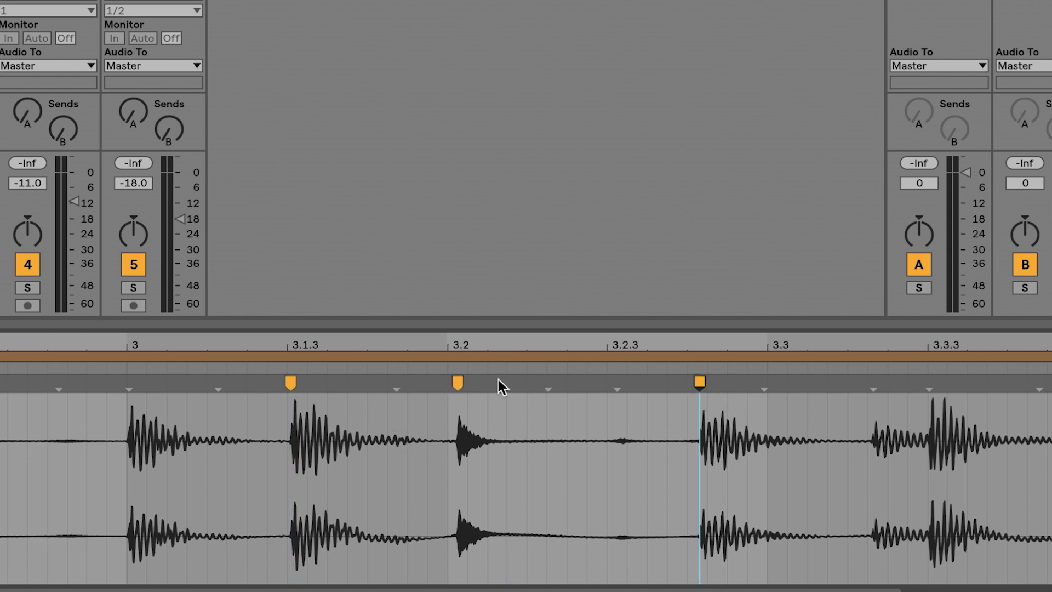
mouse_move(453, 384)
left_mouse_down()
mouse_move(487, 385)
mouse_move(449, 385)
left_mouse_up()
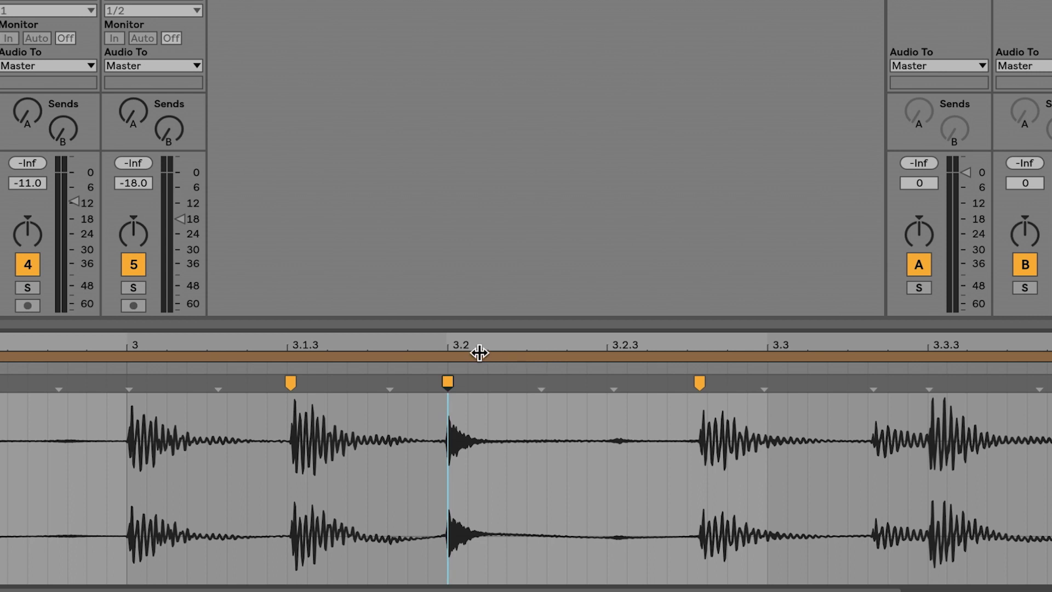
left_click_drag(490, 378, 489, 364)
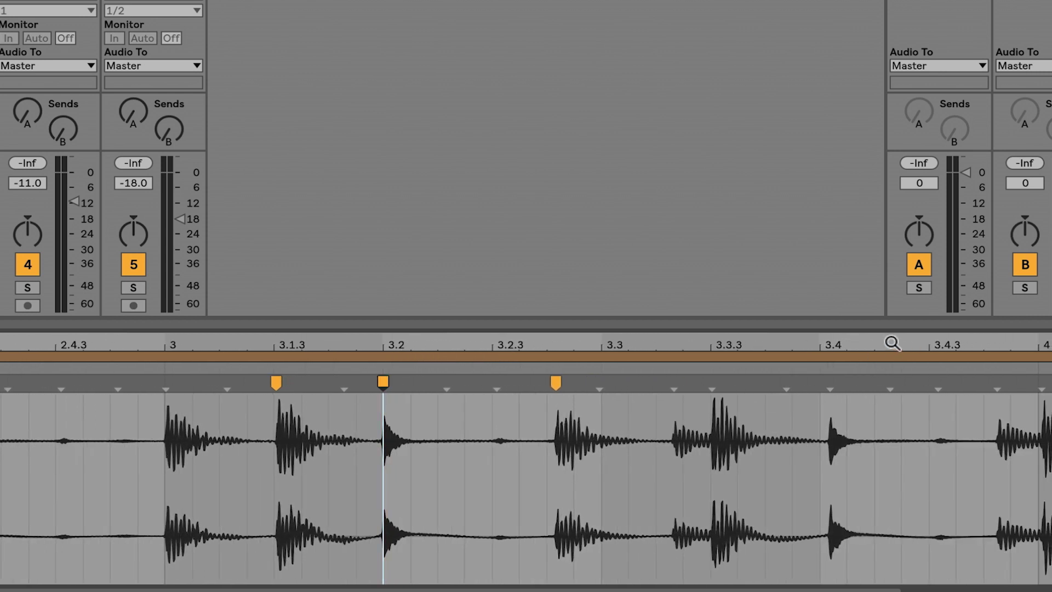
left_click_drag(892, 343, 825, 340)
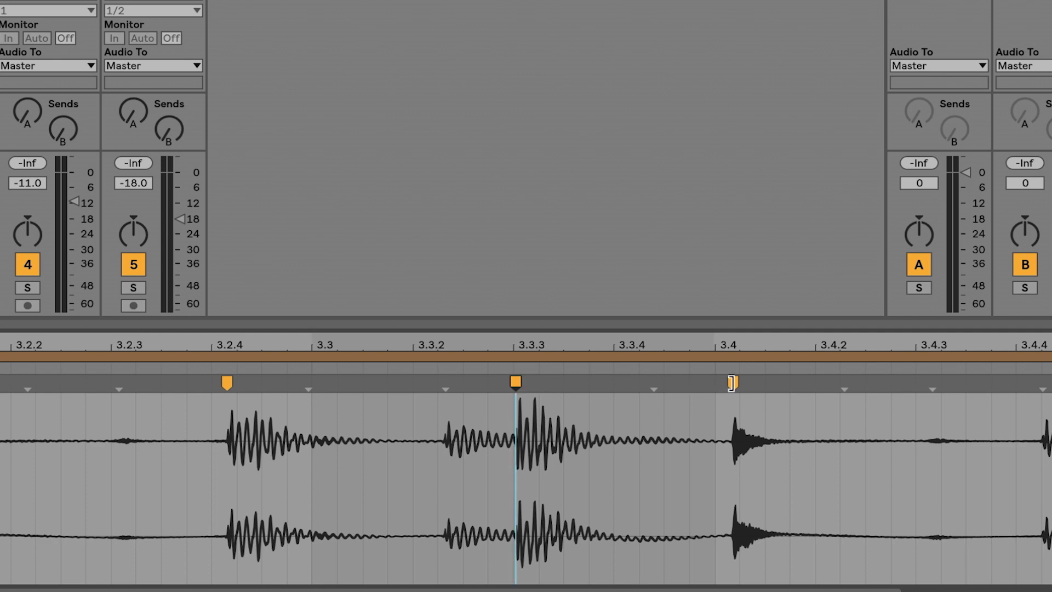
double_click(930, 385)
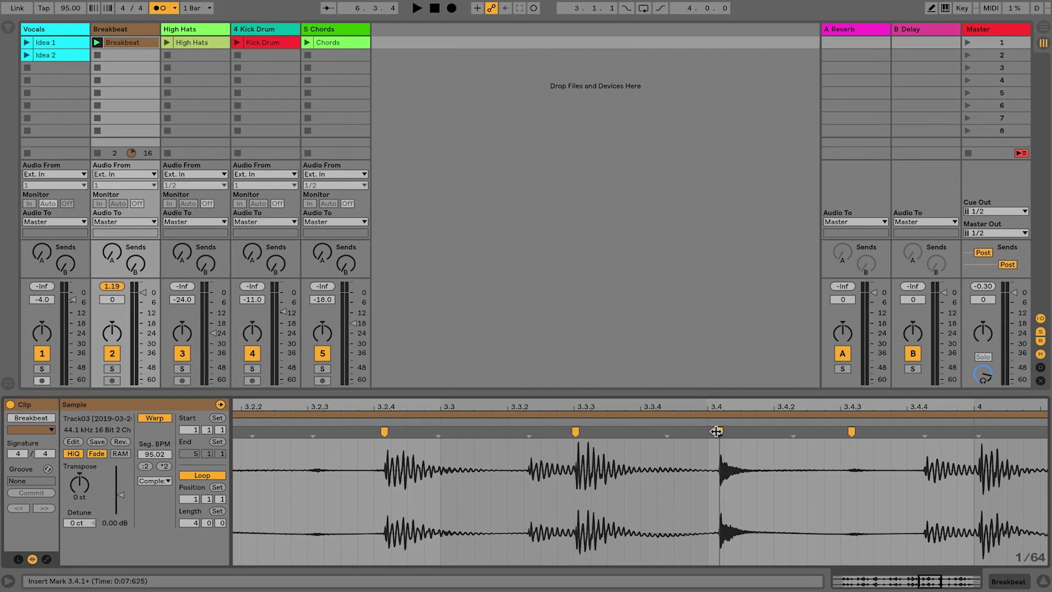
mouse_move(716, 432)
left_mouse_down()
mouse_move(685, 408)
mouse_move(589, 407)
left_mouse_up()
Nudge the beat 4 warp marker earlier, leaving the bar 3–4 segment at 99.17 BPM
left_click_drag(826, 411, 751, 407)
left_click_drag(675, 412, 675, 405)
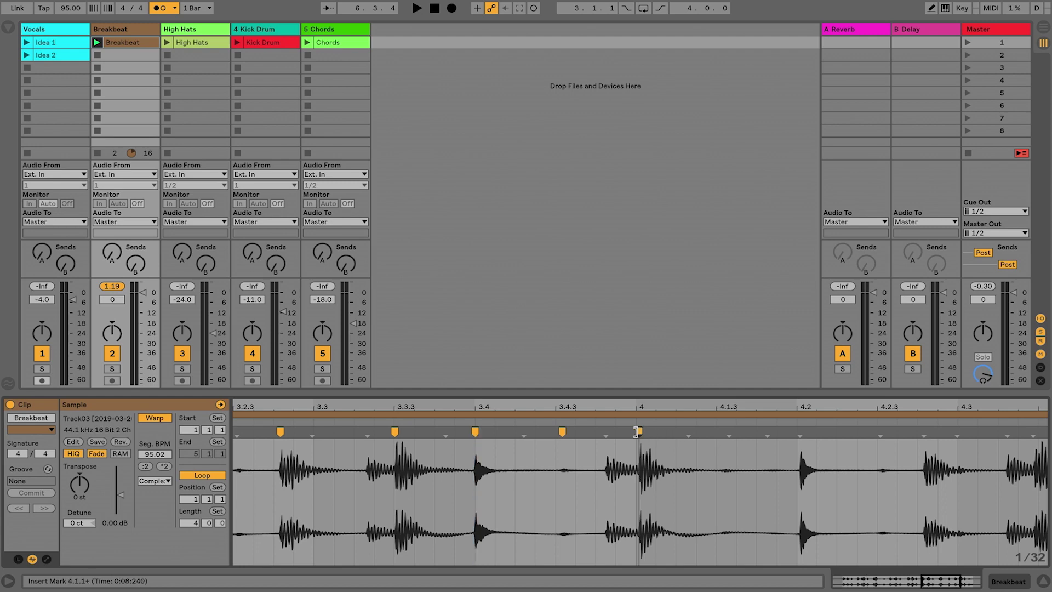
left_click_drag(638, 431, 634, 432)
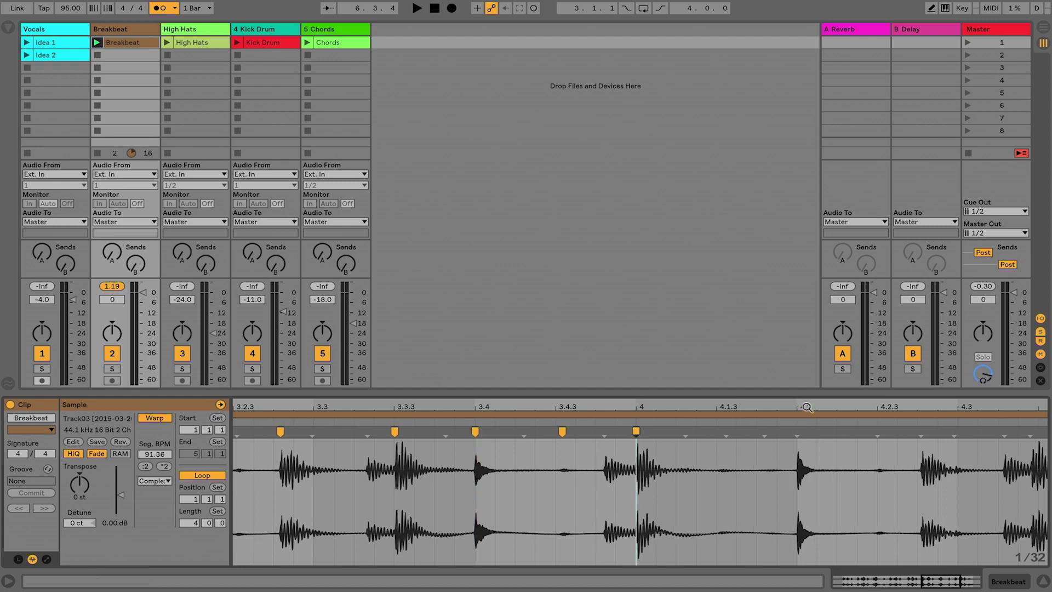
mouse_move(808, 408)
left_mouse_down()
mouse_move(807, 439)
mouse_move(782, 439)
mouse_move(767, 409)
mouse_move(811, 414)
left_mouse_up()
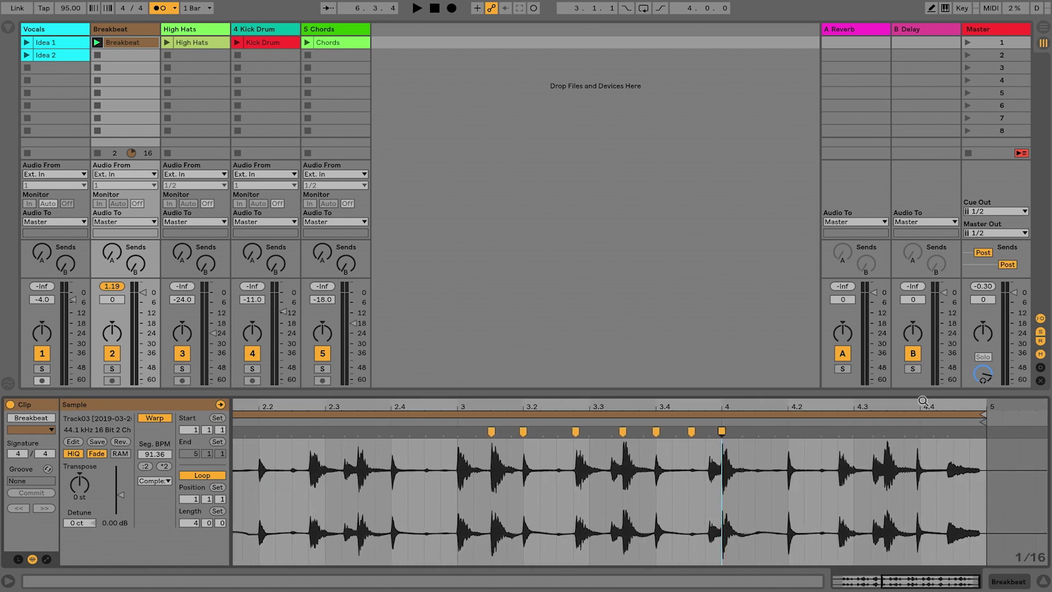
left_click_drag(923, 401, 890, 401)
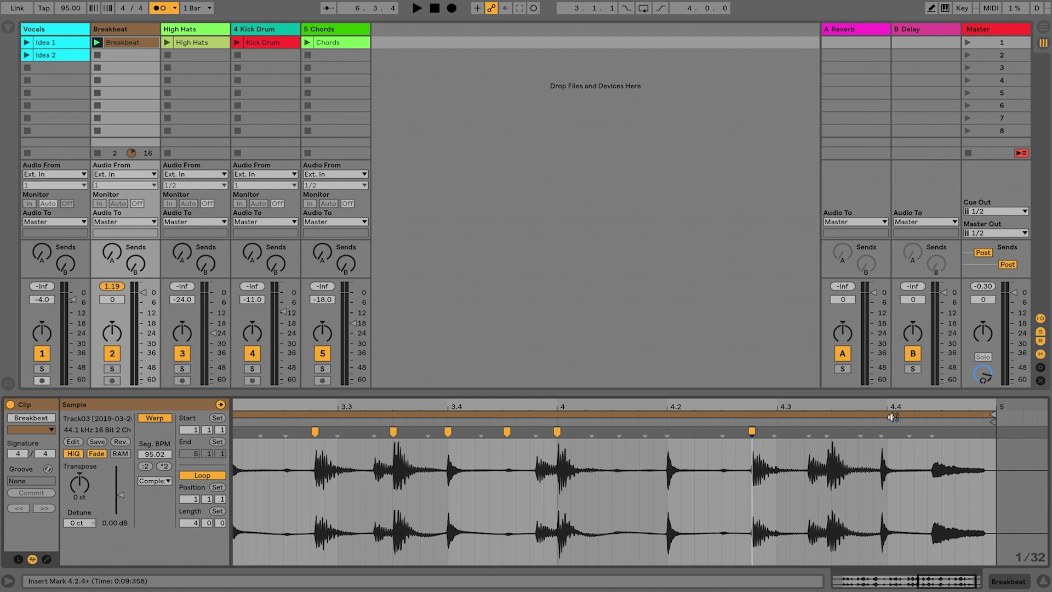
mouse_move(888, 408)
left_mouse_down()
mouse_move(873, 430)
mouse_move(897, 405)
mouse_move(897, 370)
left_mouse_up()
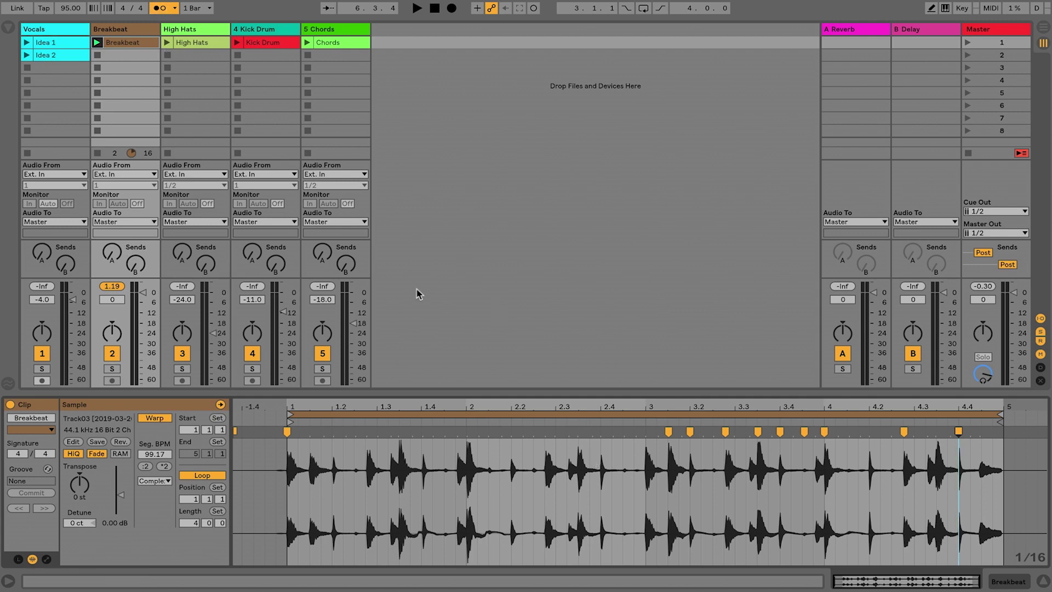
key("space")
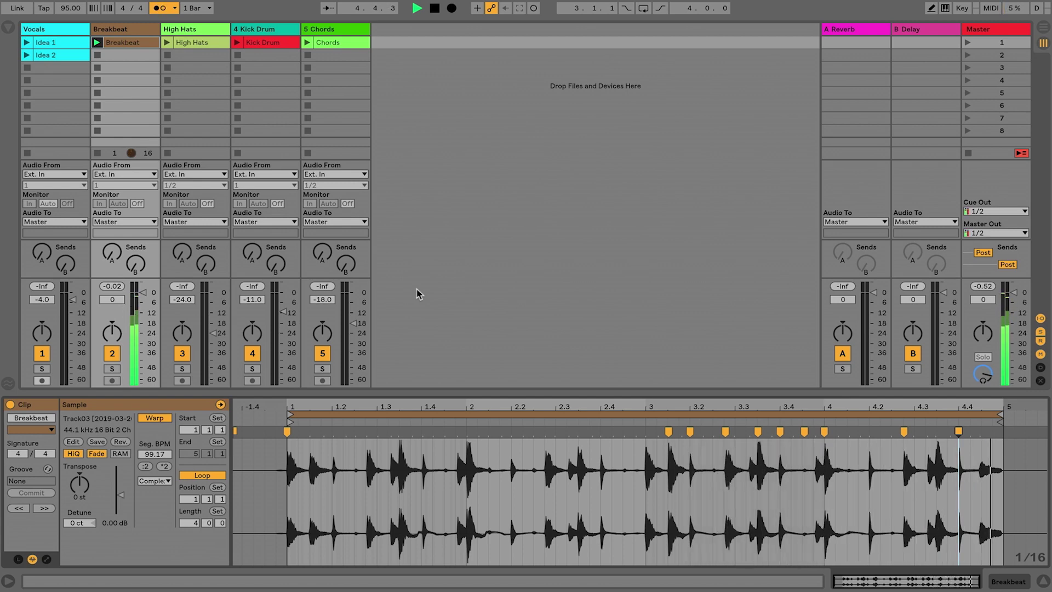
key("space")
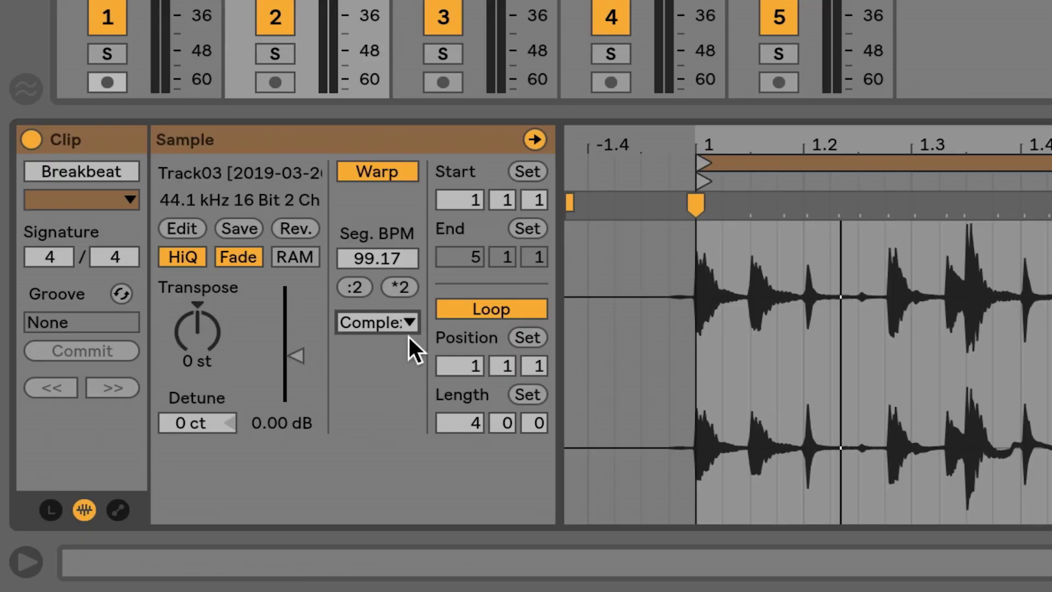
Open the Warp Mode dropdown, currently showing Complex, in the Breakbeat clip's Sample box
left_click(407, 324)
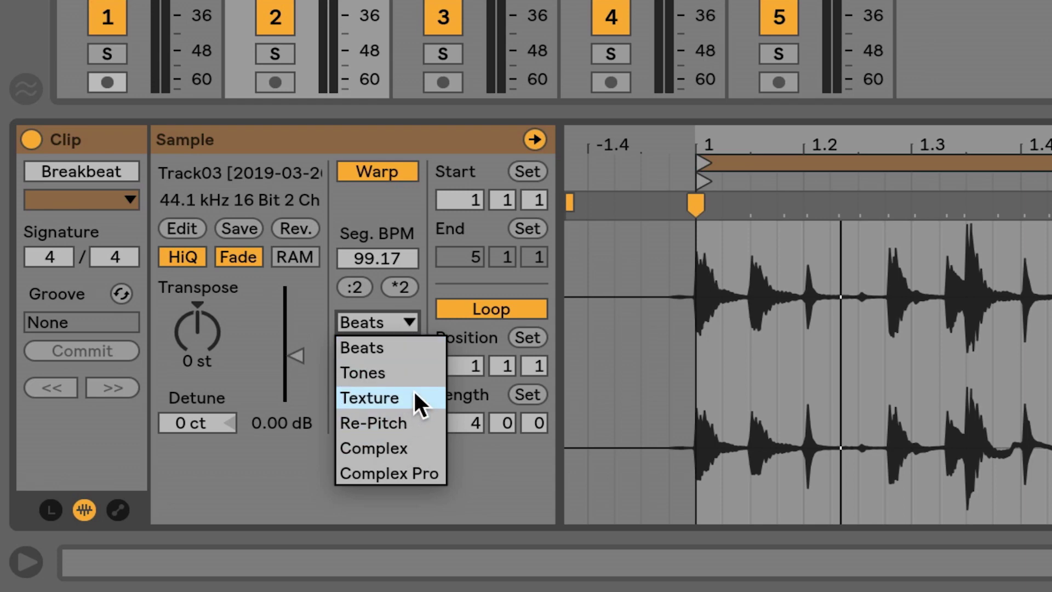
Set the Breakbeat clip's warp mode to Beats, leaving Preserve on Transients
left_click(391, 318)
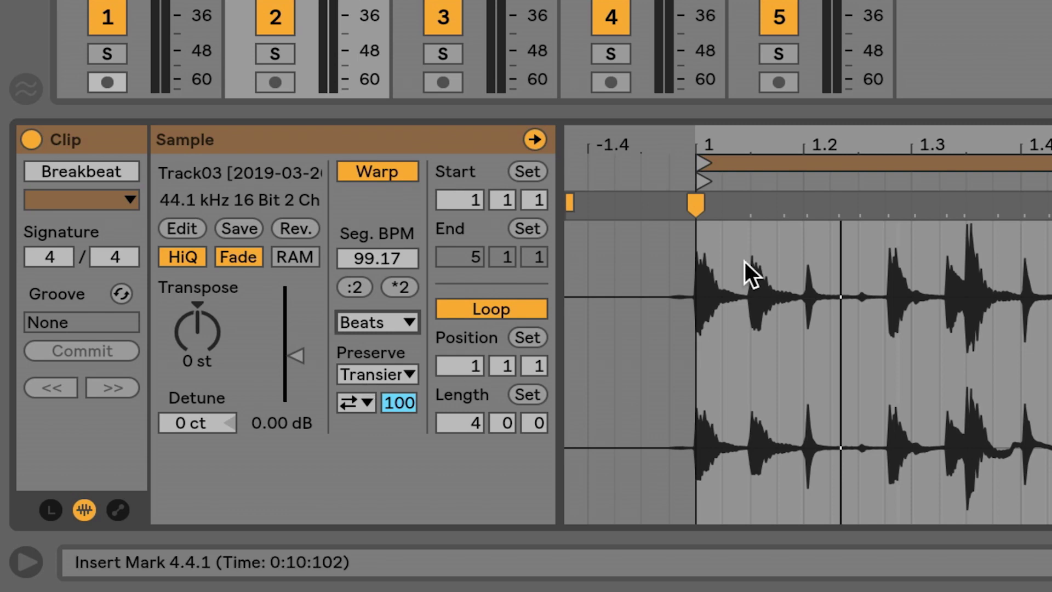
left_click_drag(870, 140, 869, 138)
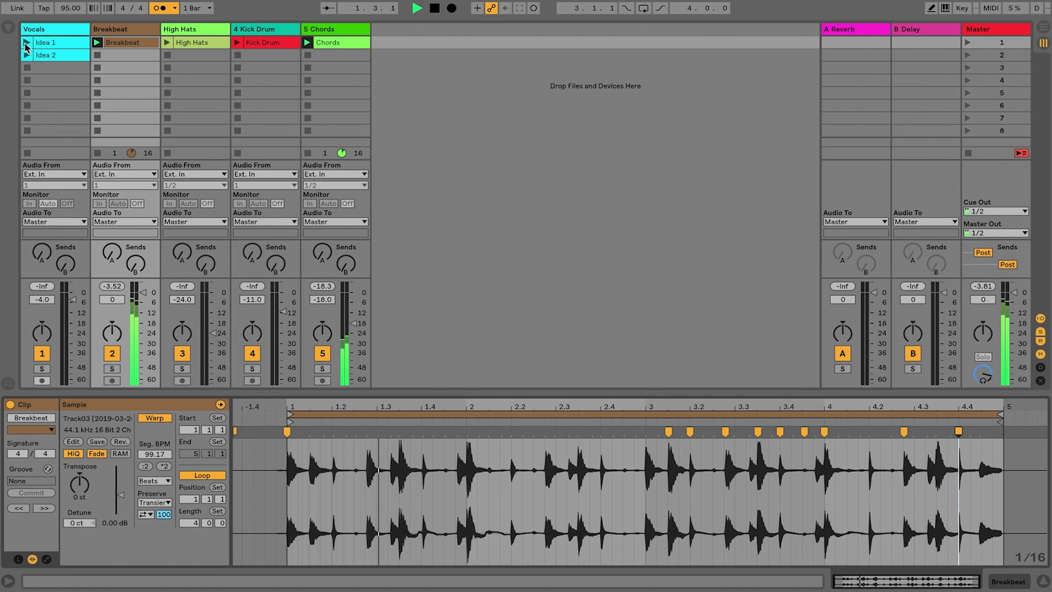
Launch the Vocals clip Idea 1 so it plays with the breakbeat
left_click(26, 43)
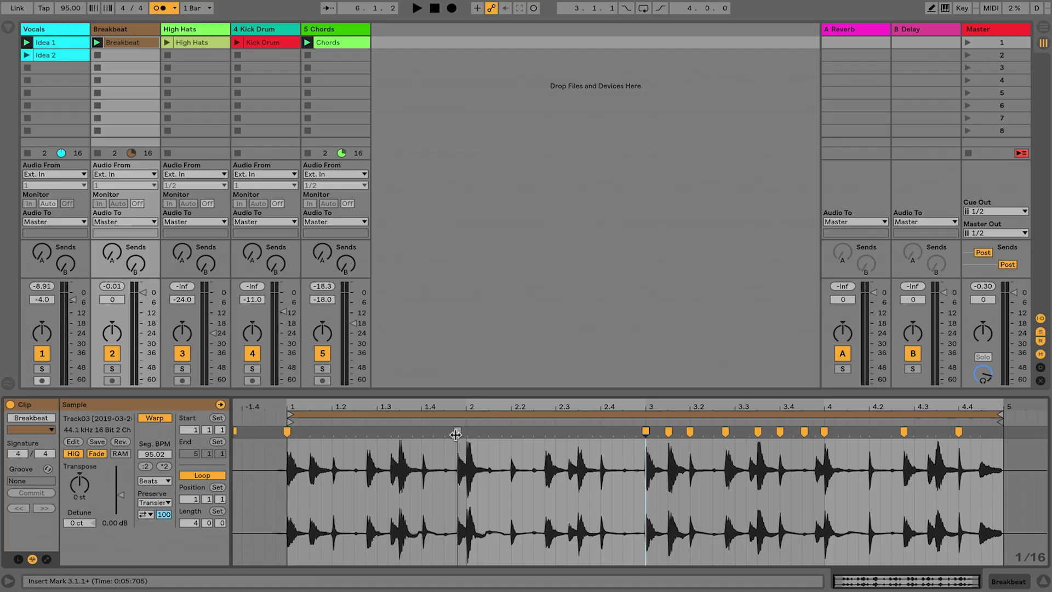
Delete the extra warp markers near 3.2, 3.2.4, 3.3.4, 3.4 and 4.3
double_click(804, 432)
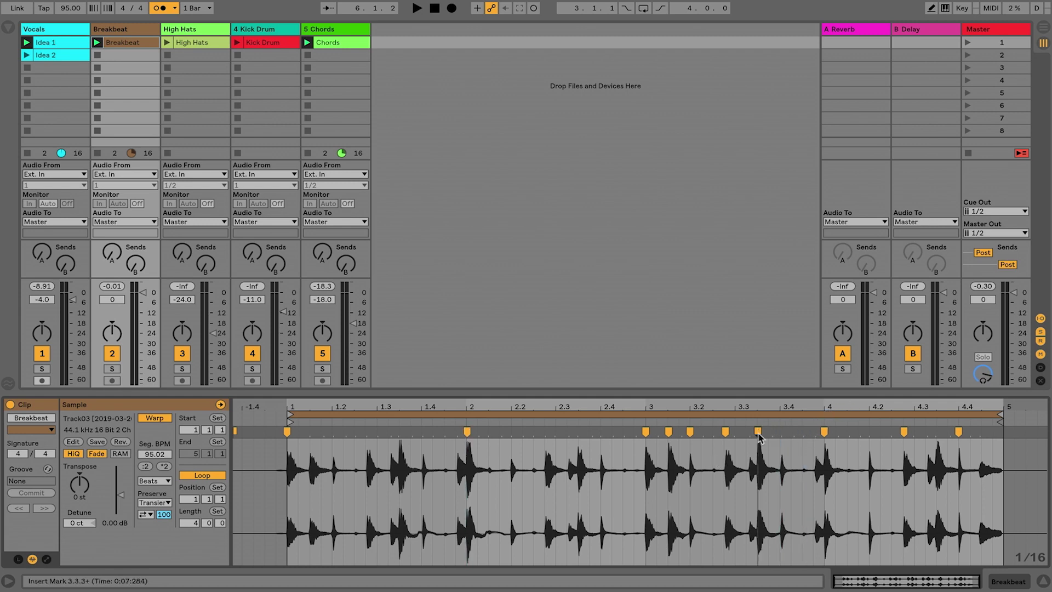
double_click(758, 432)
double_click(725, 432)
double_click(692, 433)
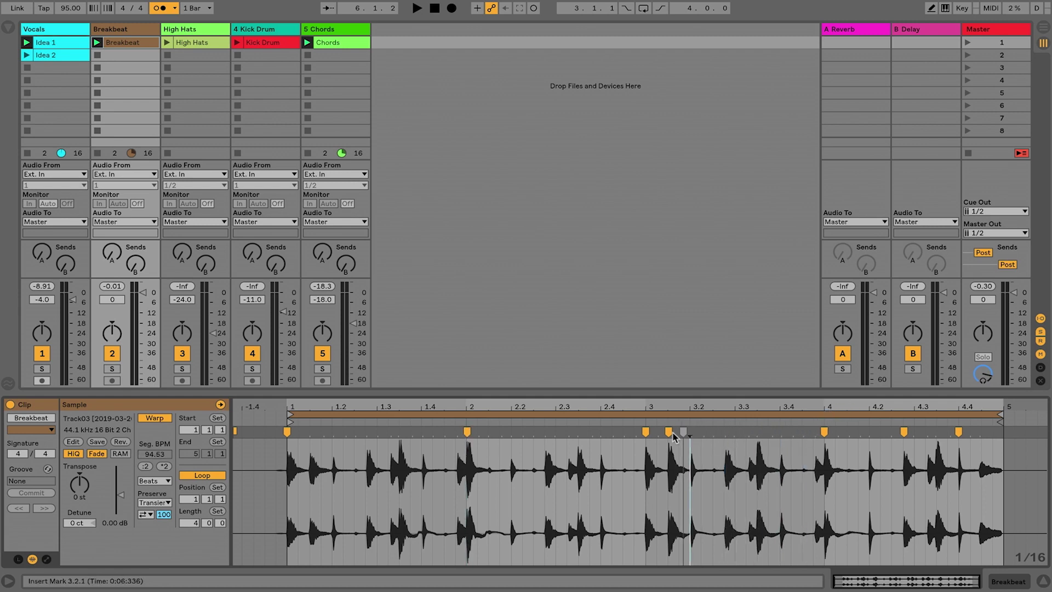
double_click(904, 432)
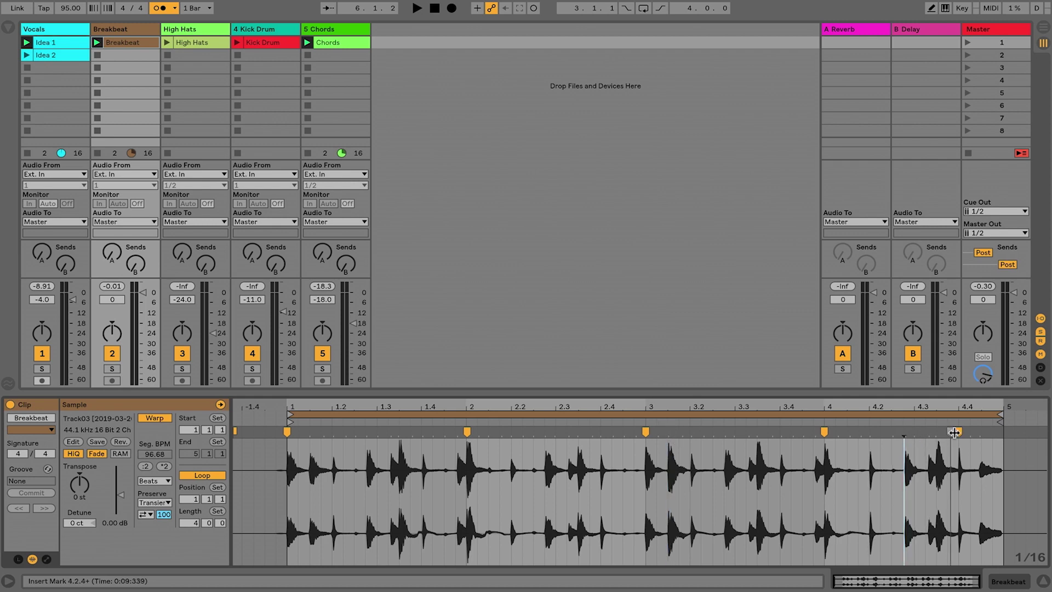
Add warp markers at 1.4.1, 2.4.1, 3.4.1 and 4.4.1, nudging 4.4.1 slightly earlier
left_click(954, 463)
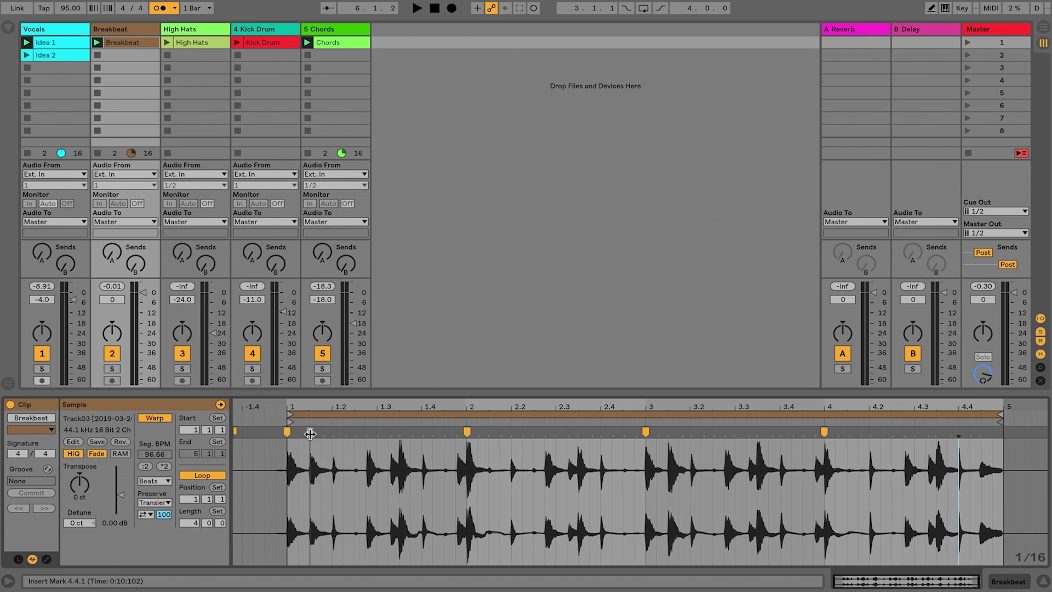
double_click(419, 433)
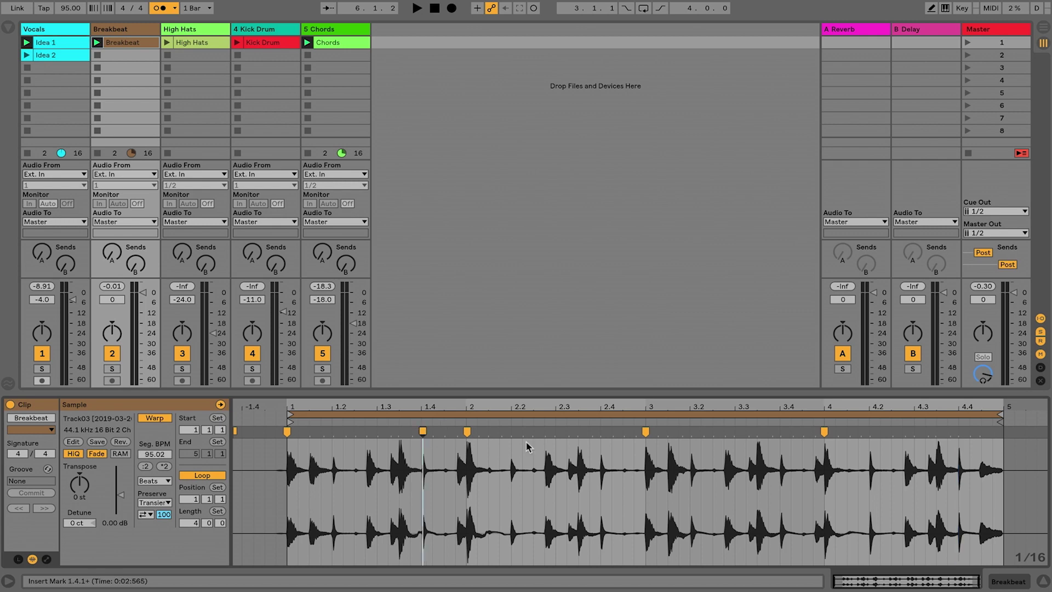
left_click(601, 433)
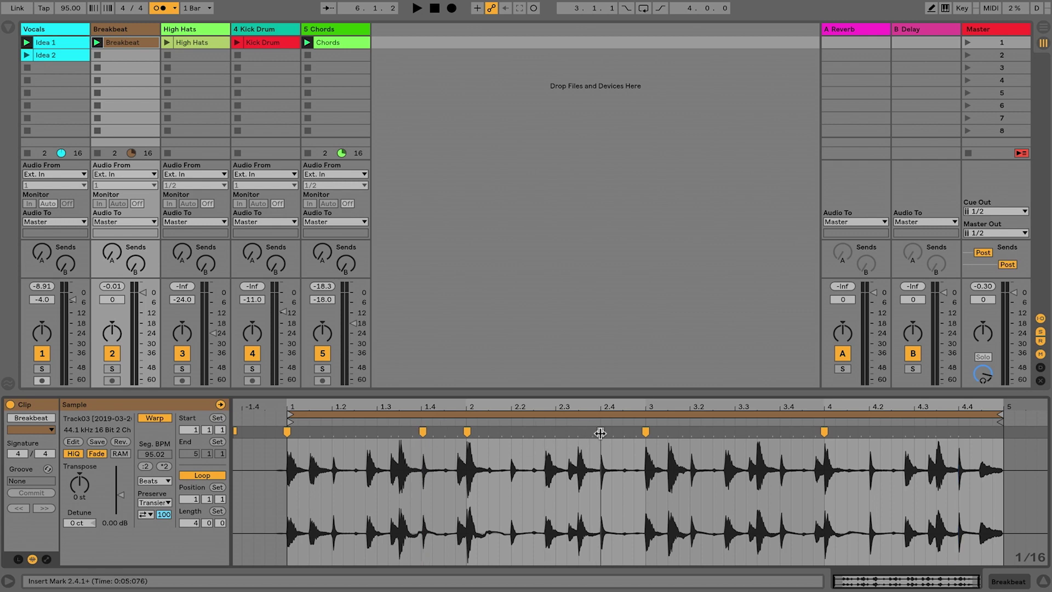
left_click(781, 432)
double_click(963, 433)
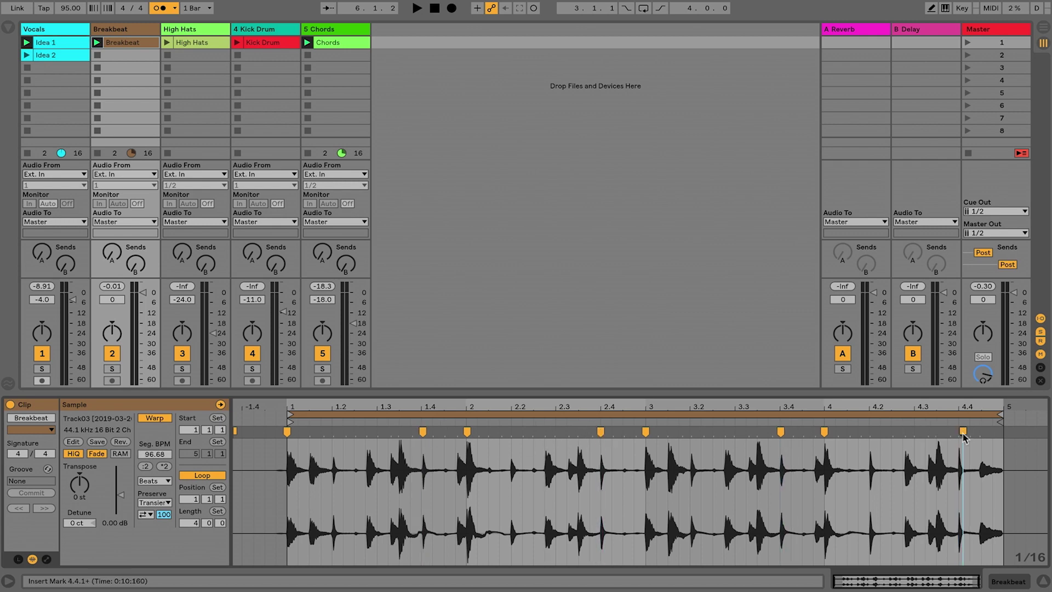
mouse_move(963, 433)
left_mouse_down()
mouse_move(859, 433)
mouse_move(962, 434)
left_mouse_up()
Drag the 3.4.1, 2.4.1 and 1.4.1 warp markers back to just after each bar's downbeat
left_click_drag(781, 432, 678, 431)
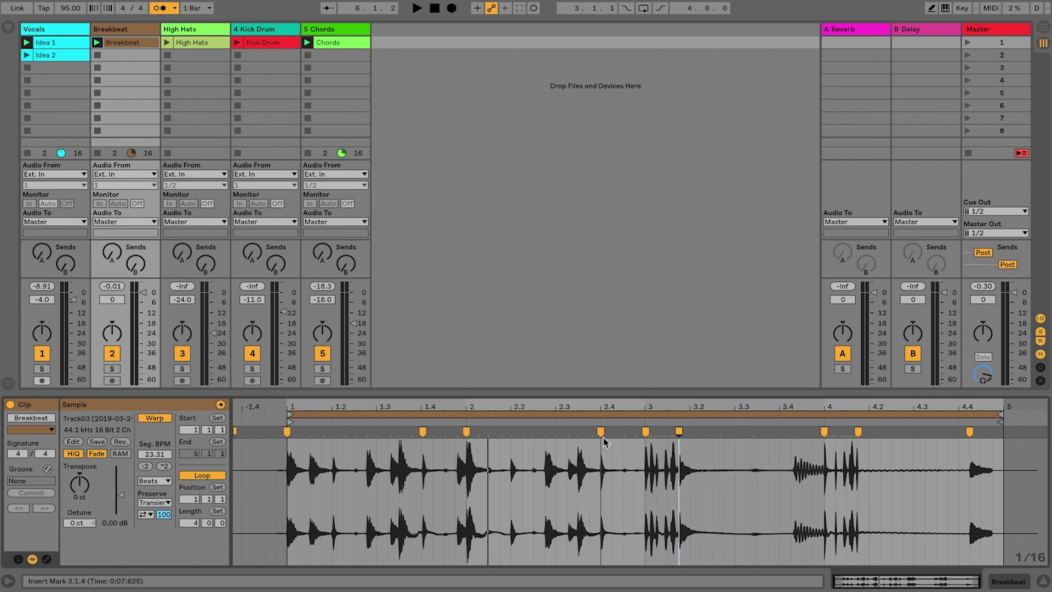
left_click_drag(601, 432, 497, 430)
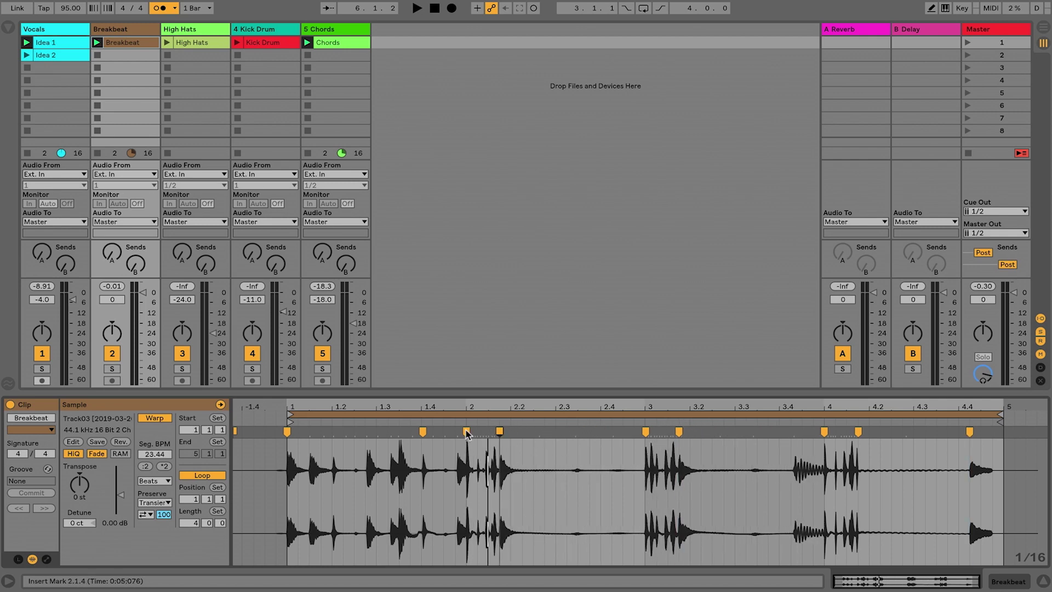
left_click_drag(422, 433, 324, 434)
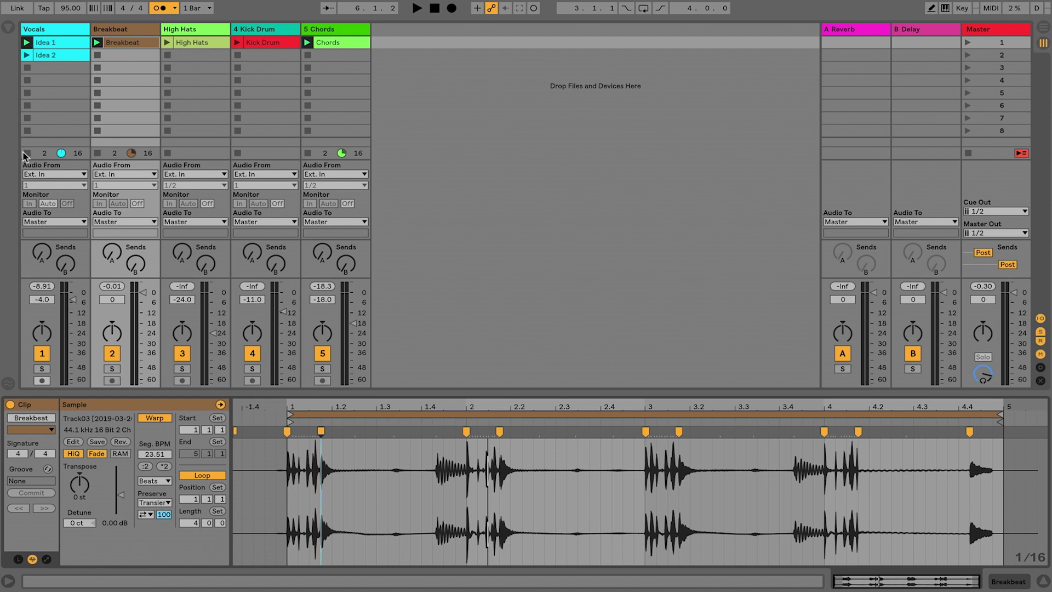
Play the set to hear the stretched breakbeat
key("space")
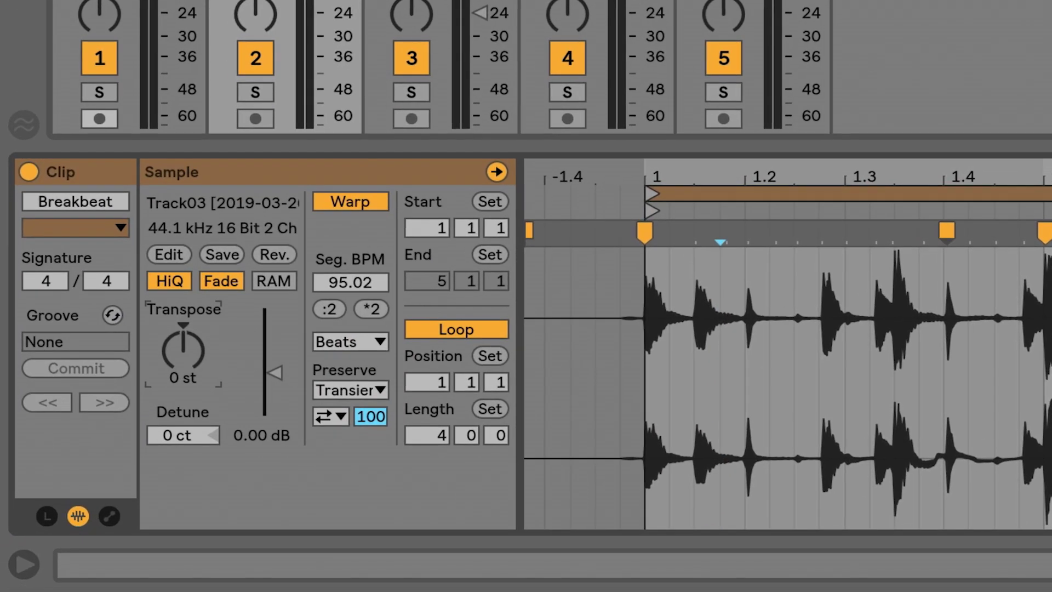
Set the Breakbeat clip's Transpose knob to 11 st with the arrow keys
key("Down")
key("Down")
key("Down")
key("Down")
key("Down")
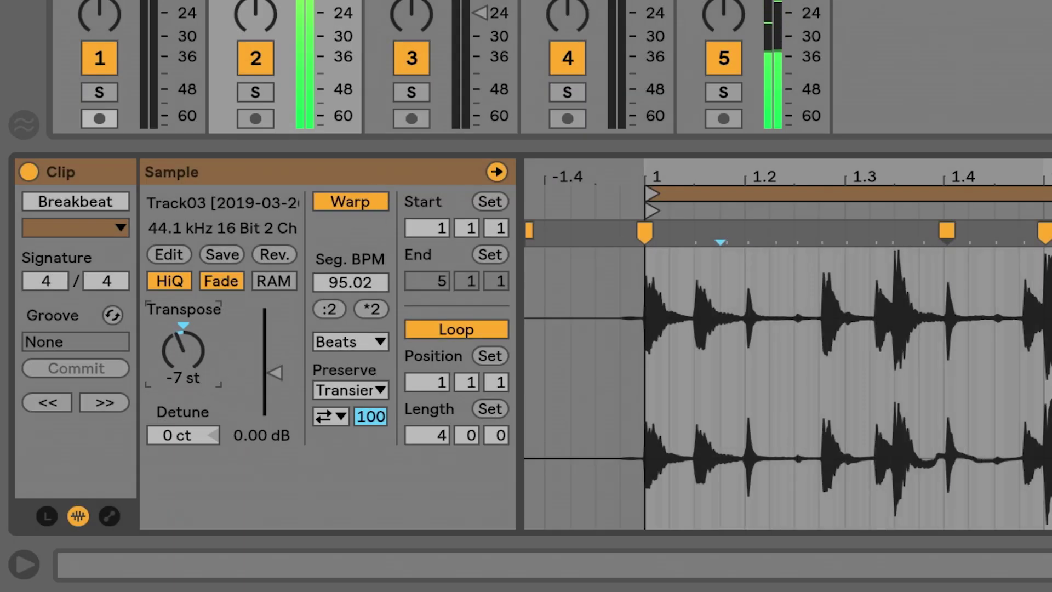
key("Up")
key("Up")
key("Up")
key("Up")
key("Up")
key("Up")
key("Up")
key("Up")
key("Up")
key("Up")
key("Up")
key("Up")
key("Up")
key("Up")
key("Up")
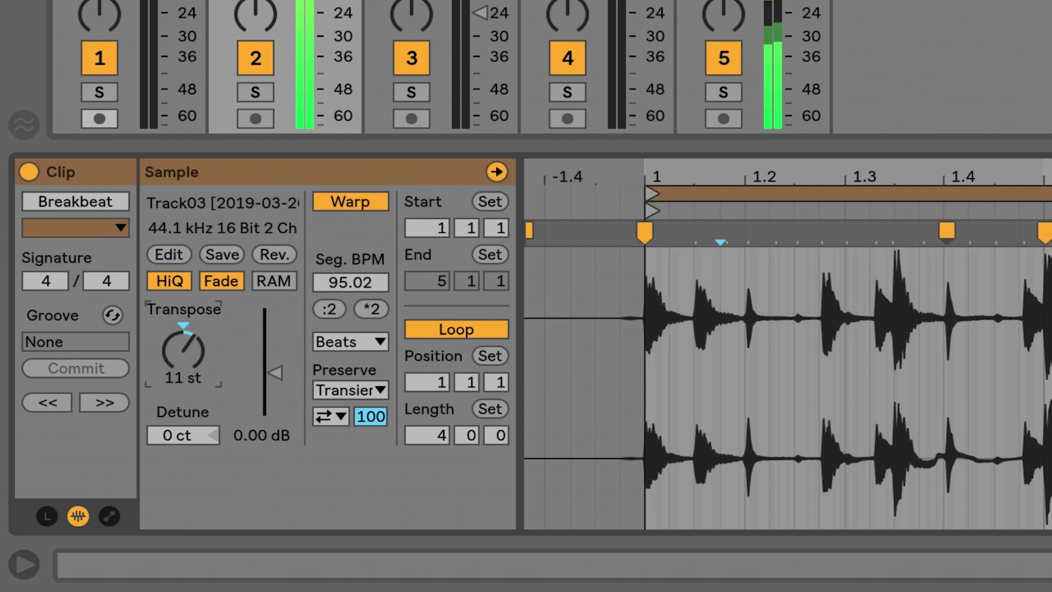